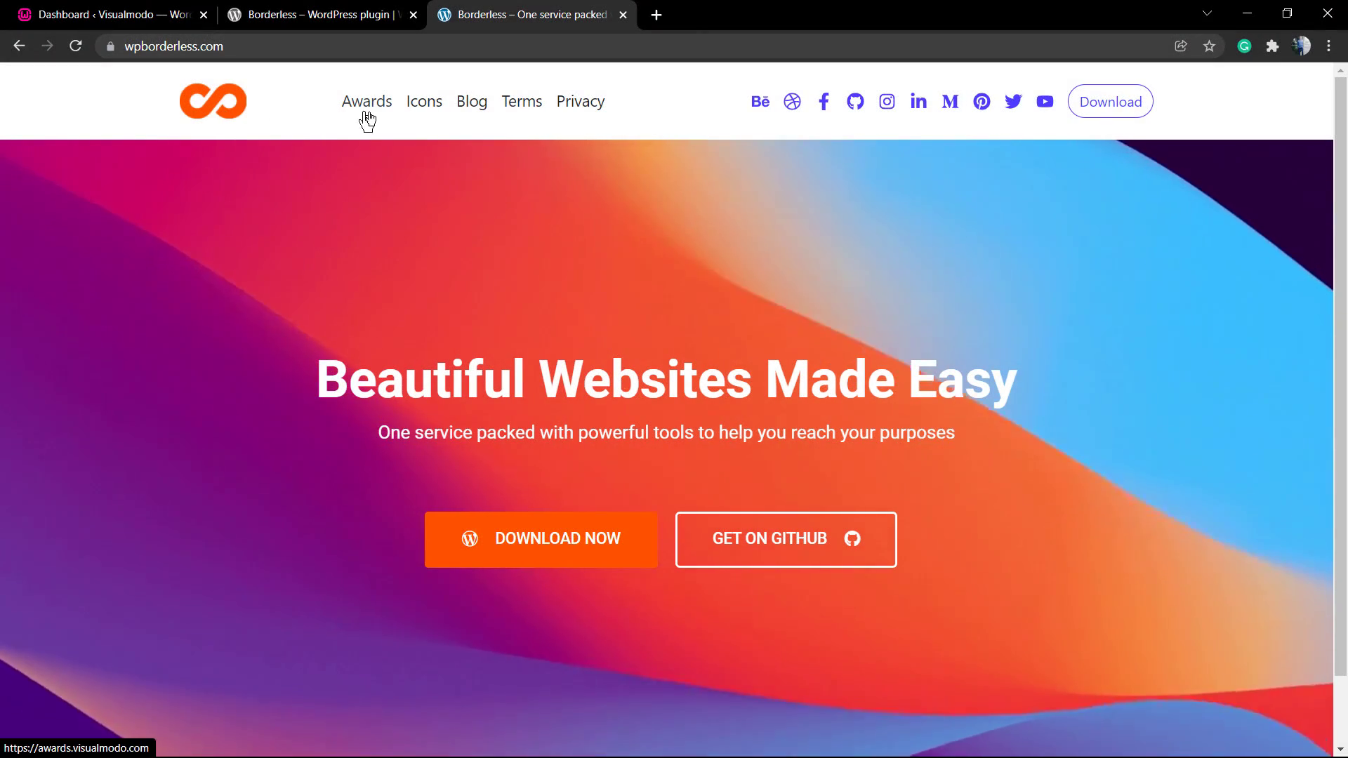
# Step: Scroll down the wpborderless.com homepage and back up to the hero
pyautogui.scroll(-1, 788, 246)
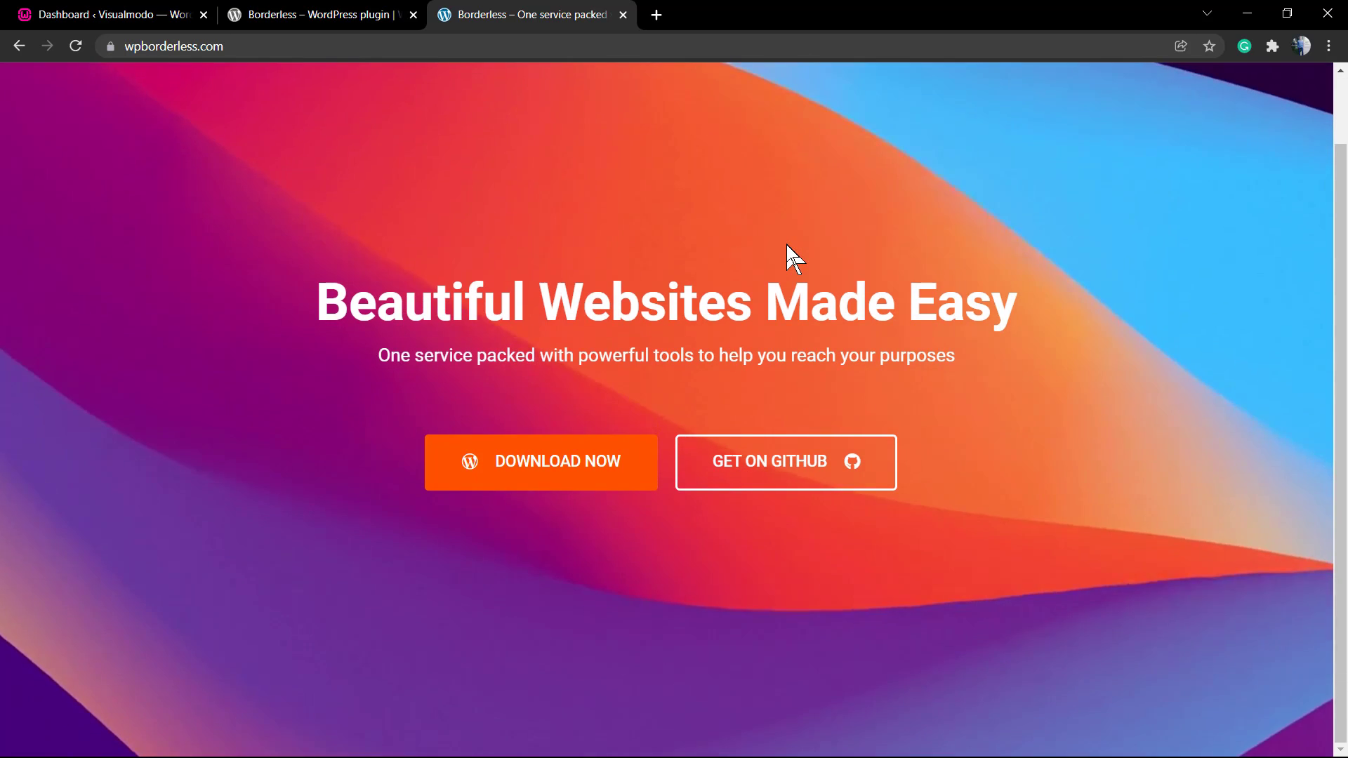
pyautogui.scroll(1, 786, 244)
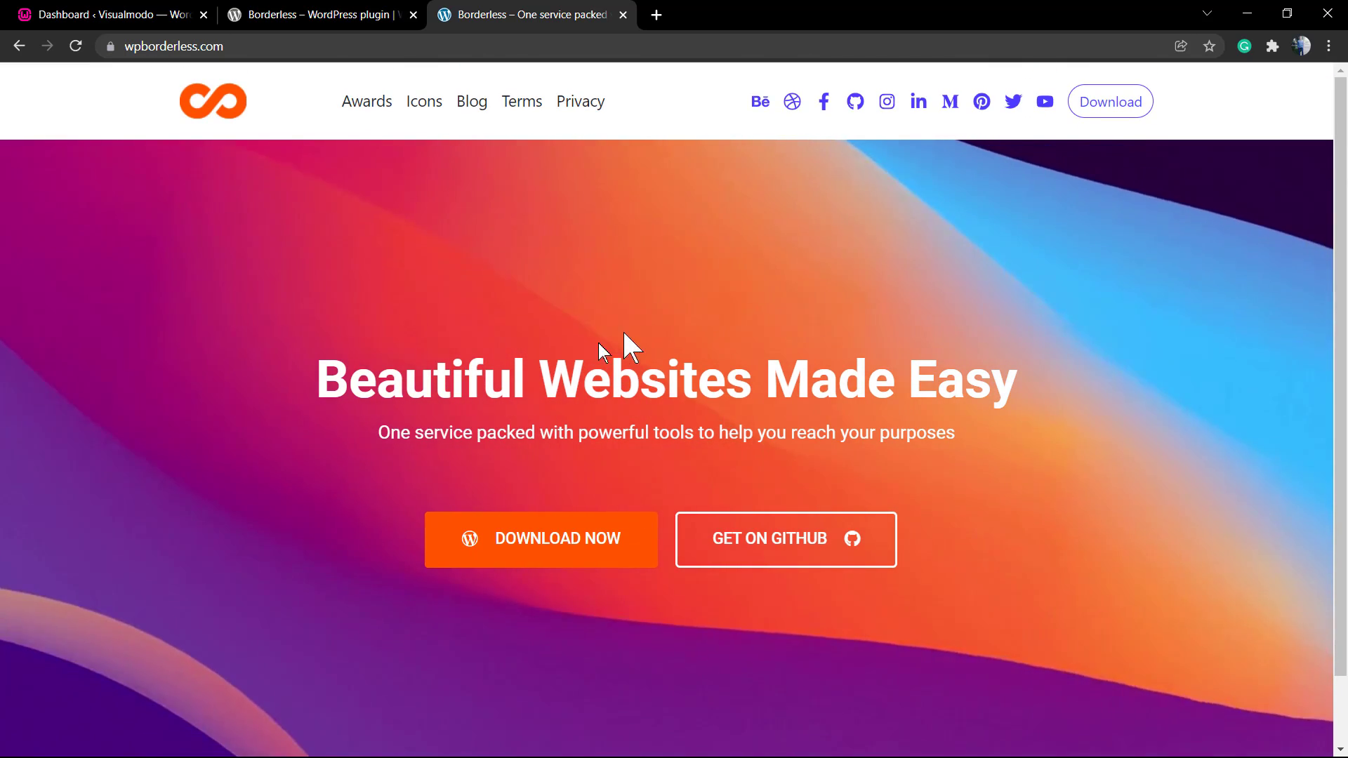
pyautogui.click(278, 15)
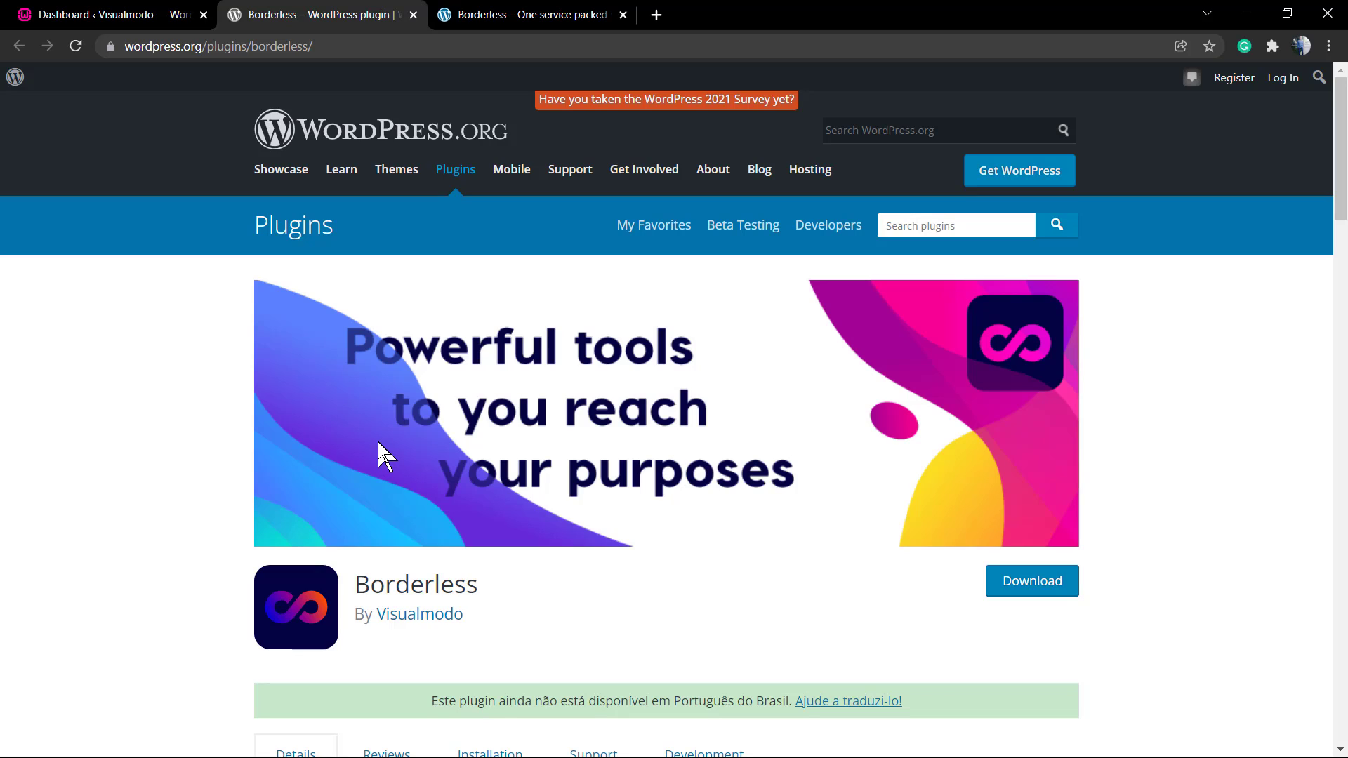
pyautogui.scroll(-10, 378, 442)
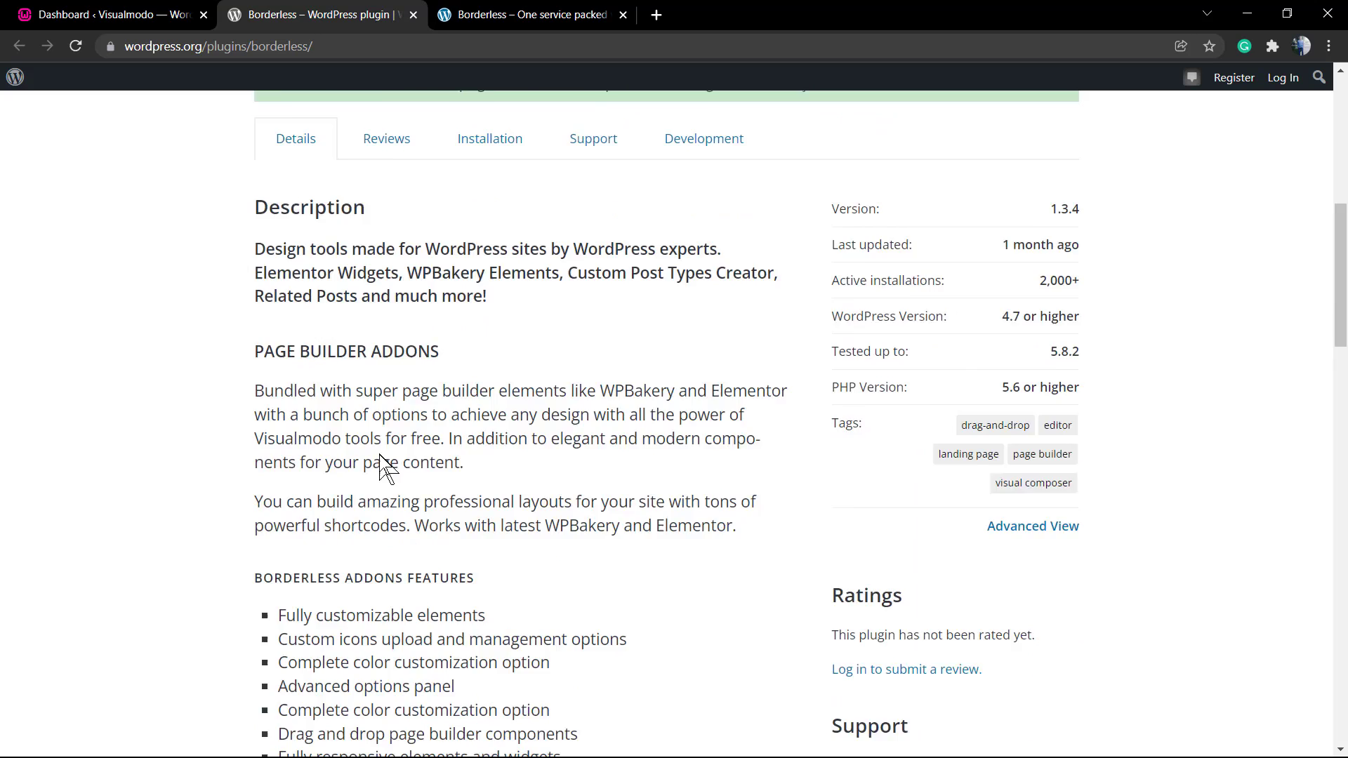
pyautogui.scroll(-10, 380, 455)
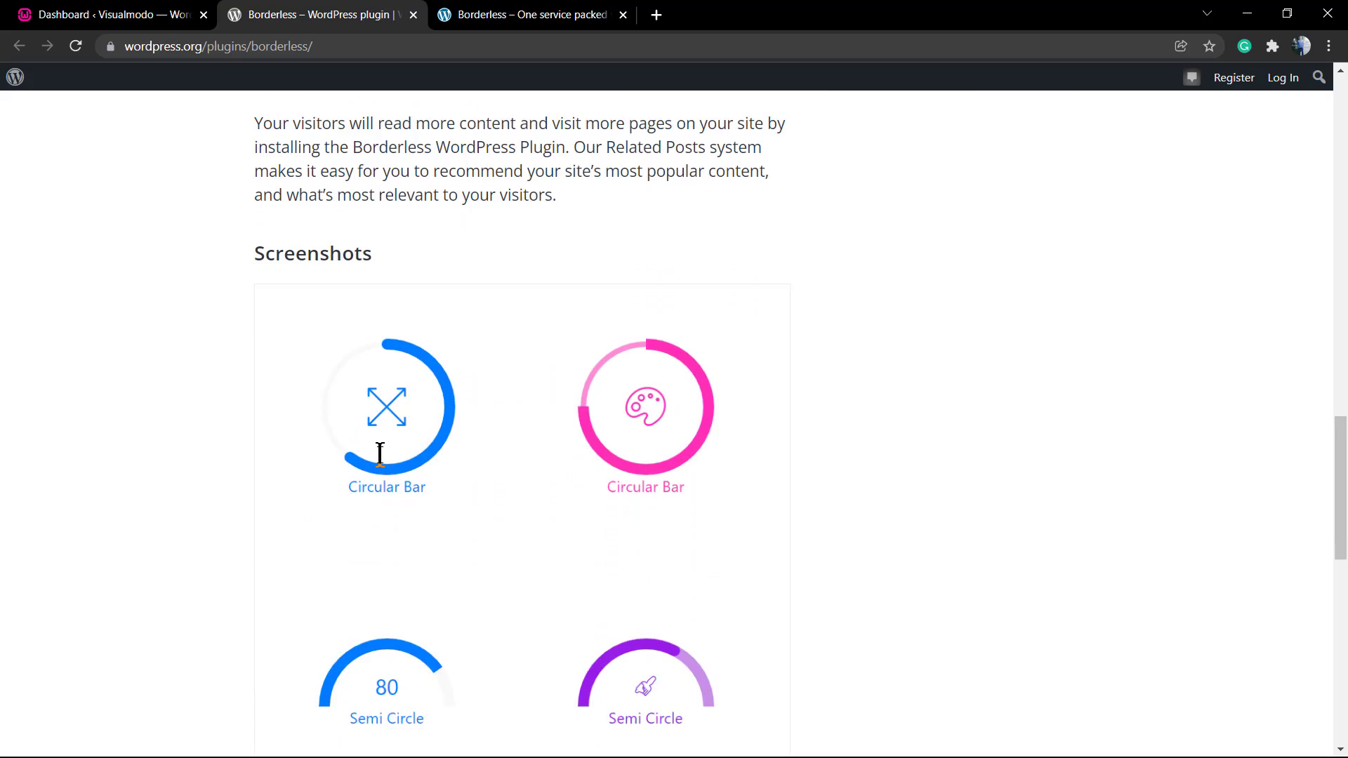
pyautogui.scroll(2, 492, 456)
pyautogui.click(770, 437)
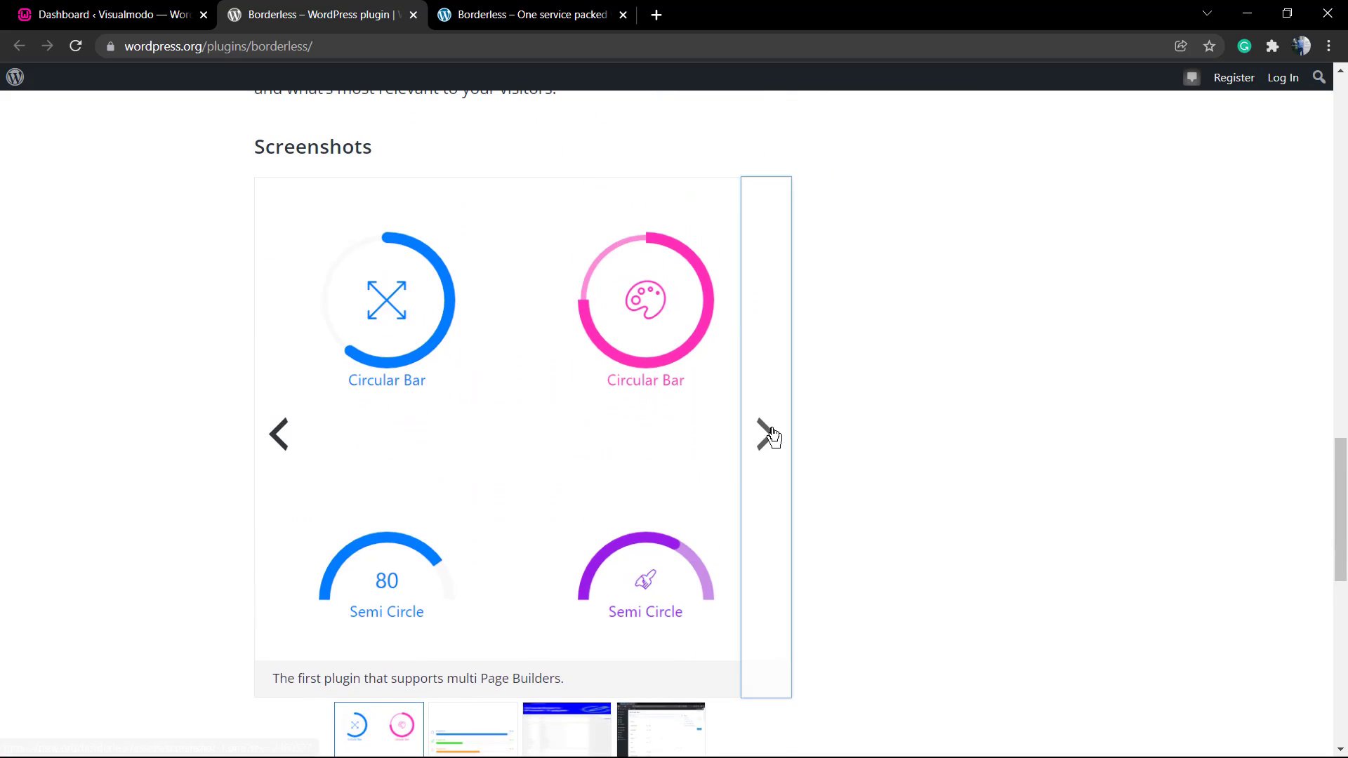
pyautogui.click(771, 437)
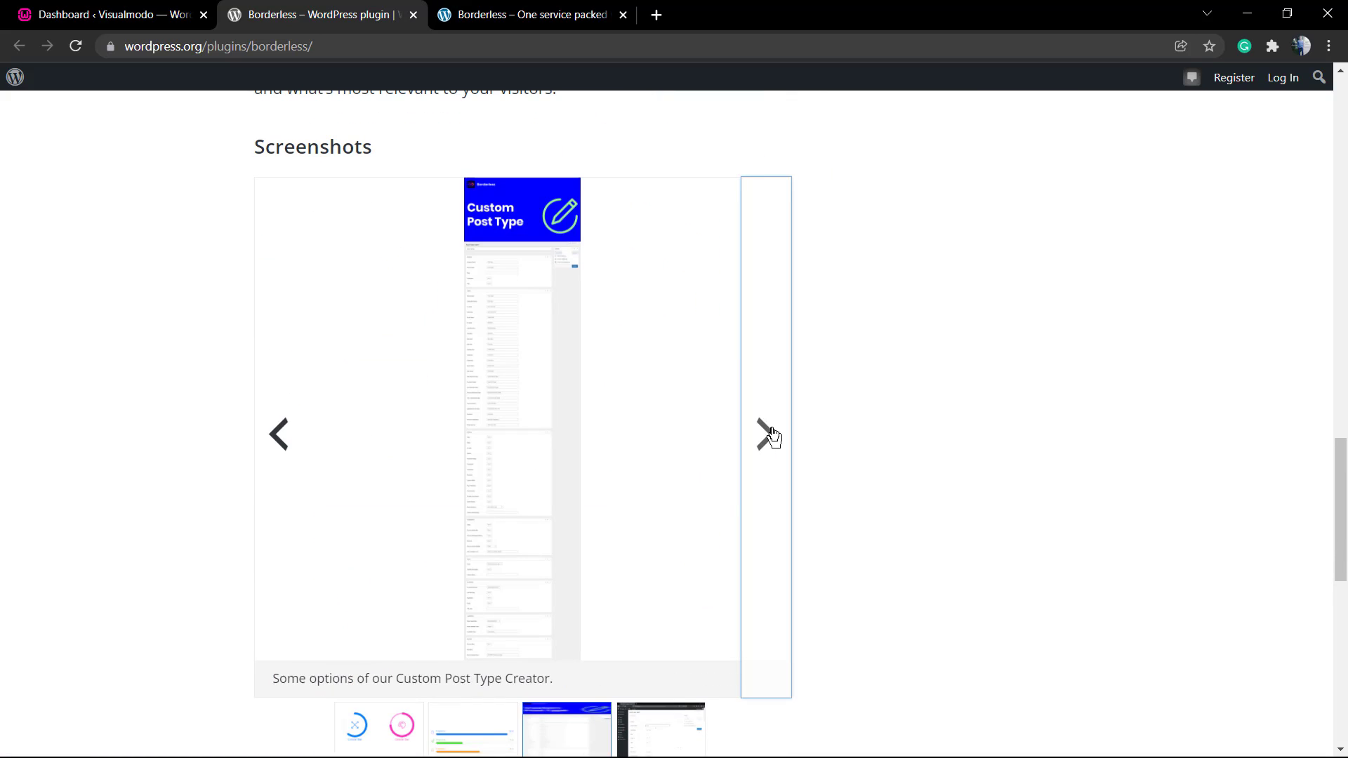
pyautogui.click(772, 438)
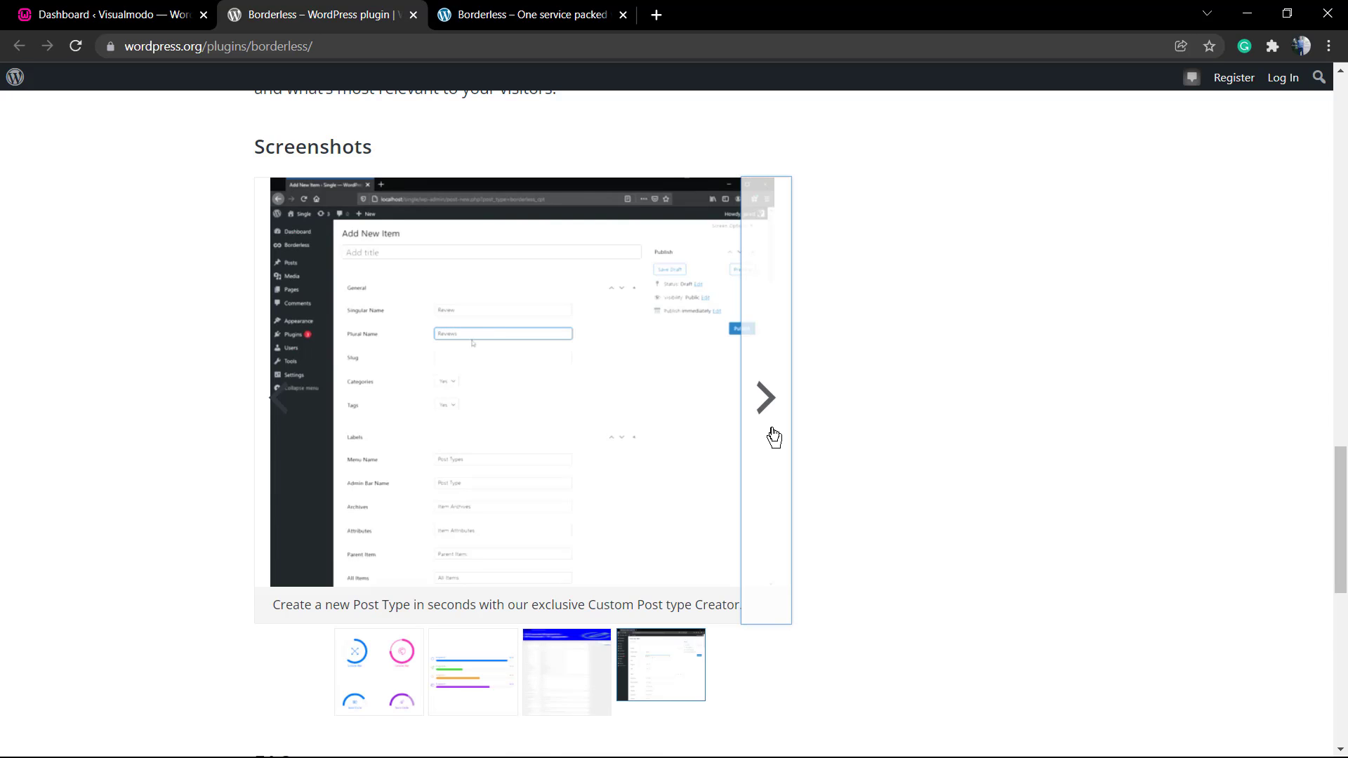
pyautogui.click(773, 438)
pyautogui.scroll(20, 793, 442)
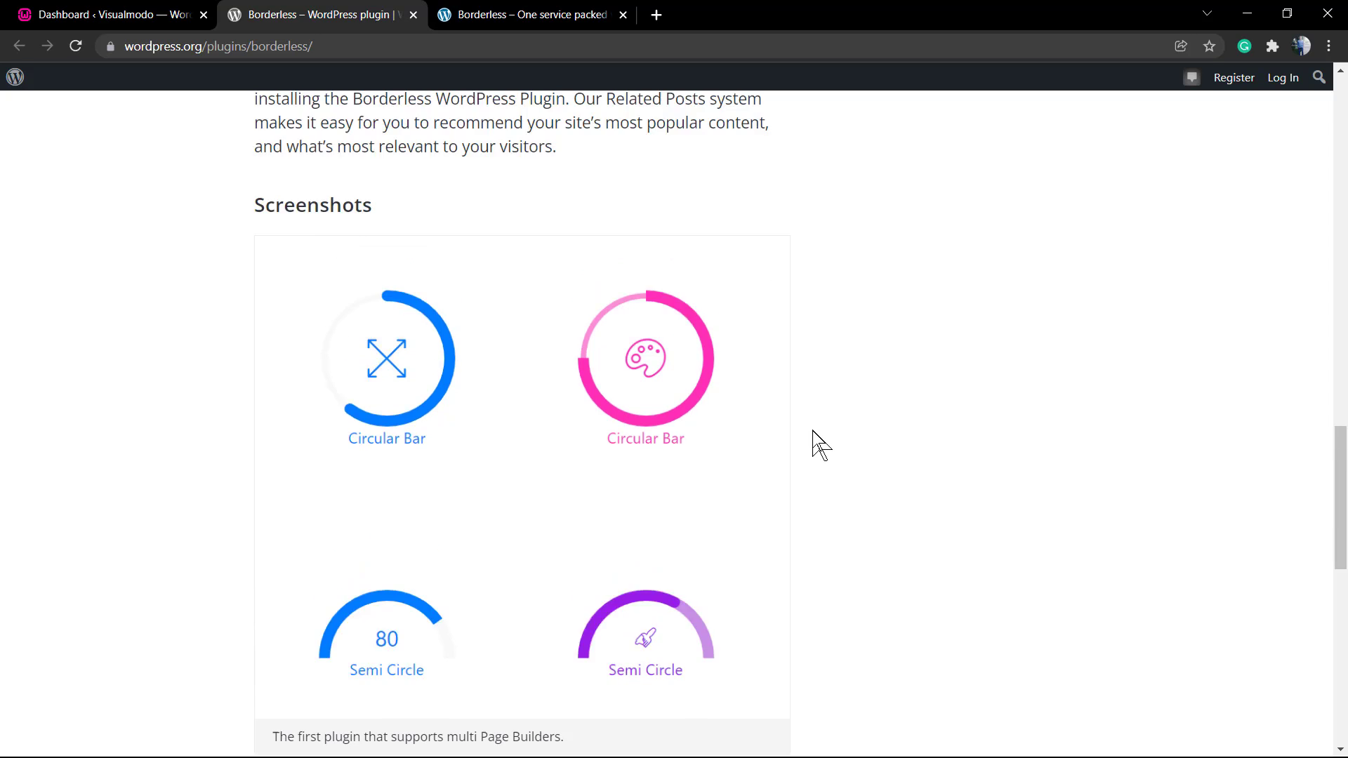
pyautogui.scroll(4, 675, 444)
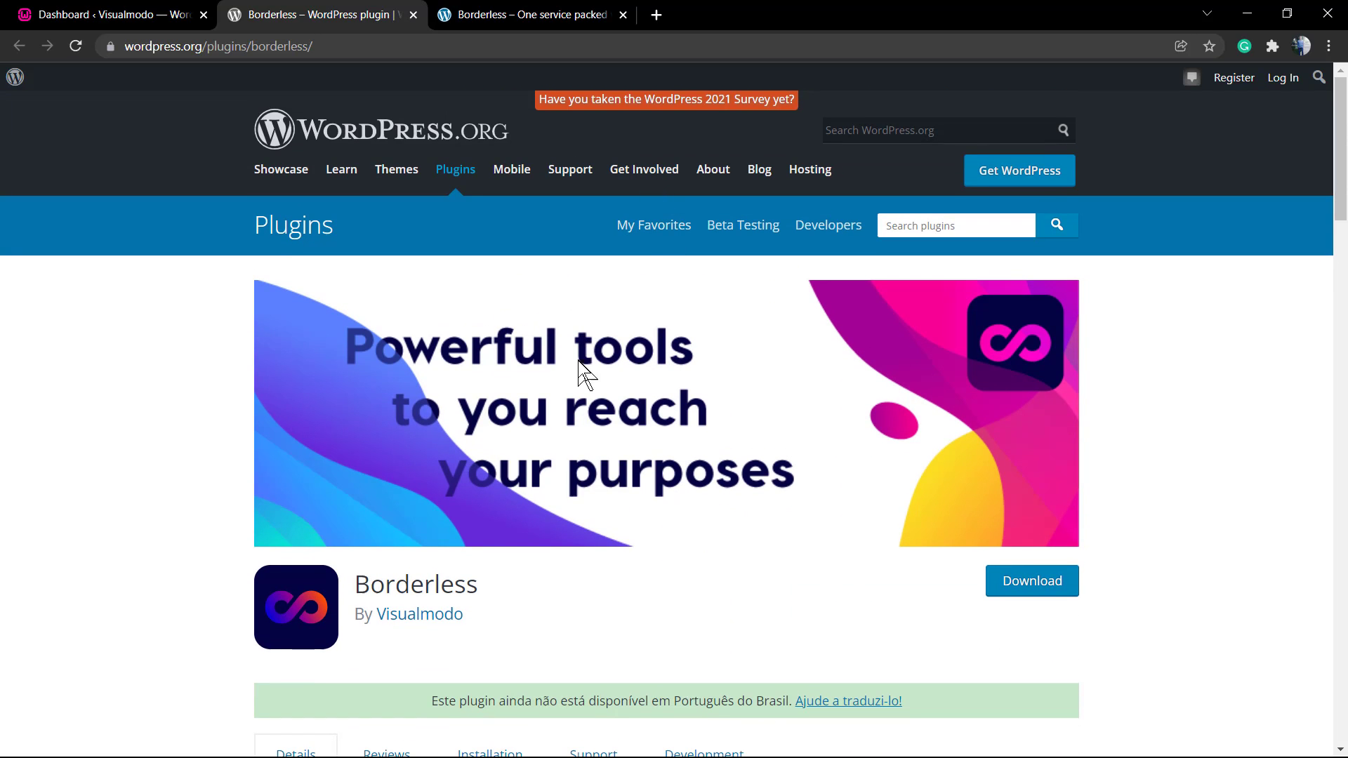
pyautogui.scroll(-1, 581, 379)
pyautogui.scroll(2, 577, 379)
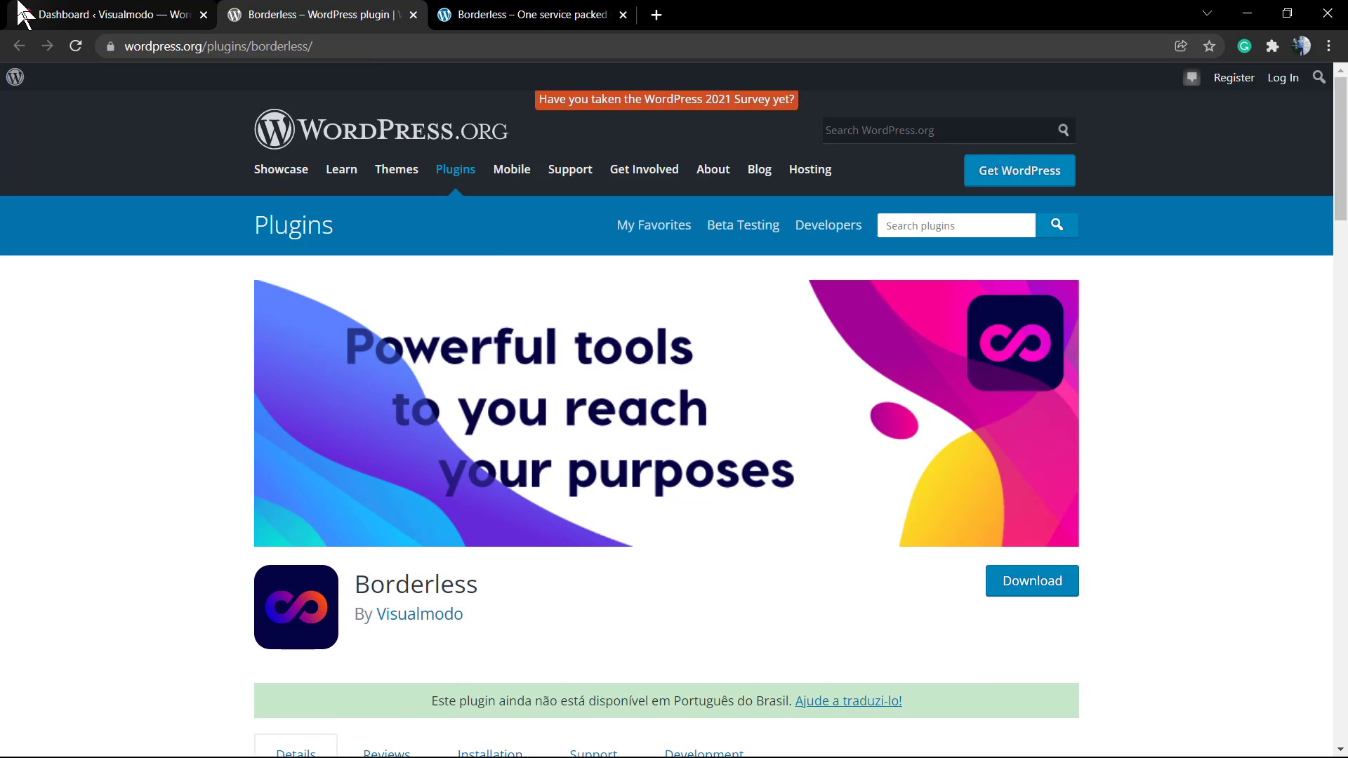
# Step: From the Dashboard, go to Plugins > Add New and search for 'borderless'
pyautogui.click(140, 15)
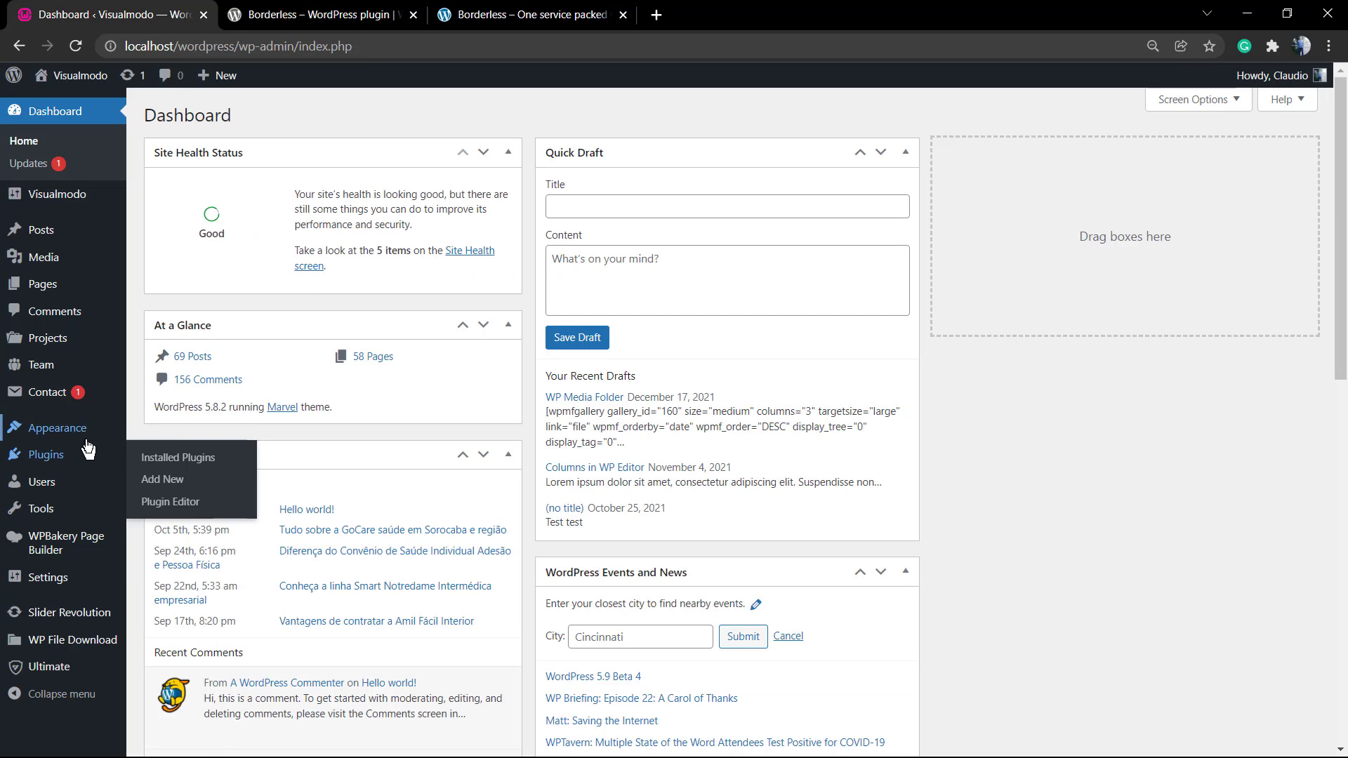
pyautogui.moveTo(84, 456)
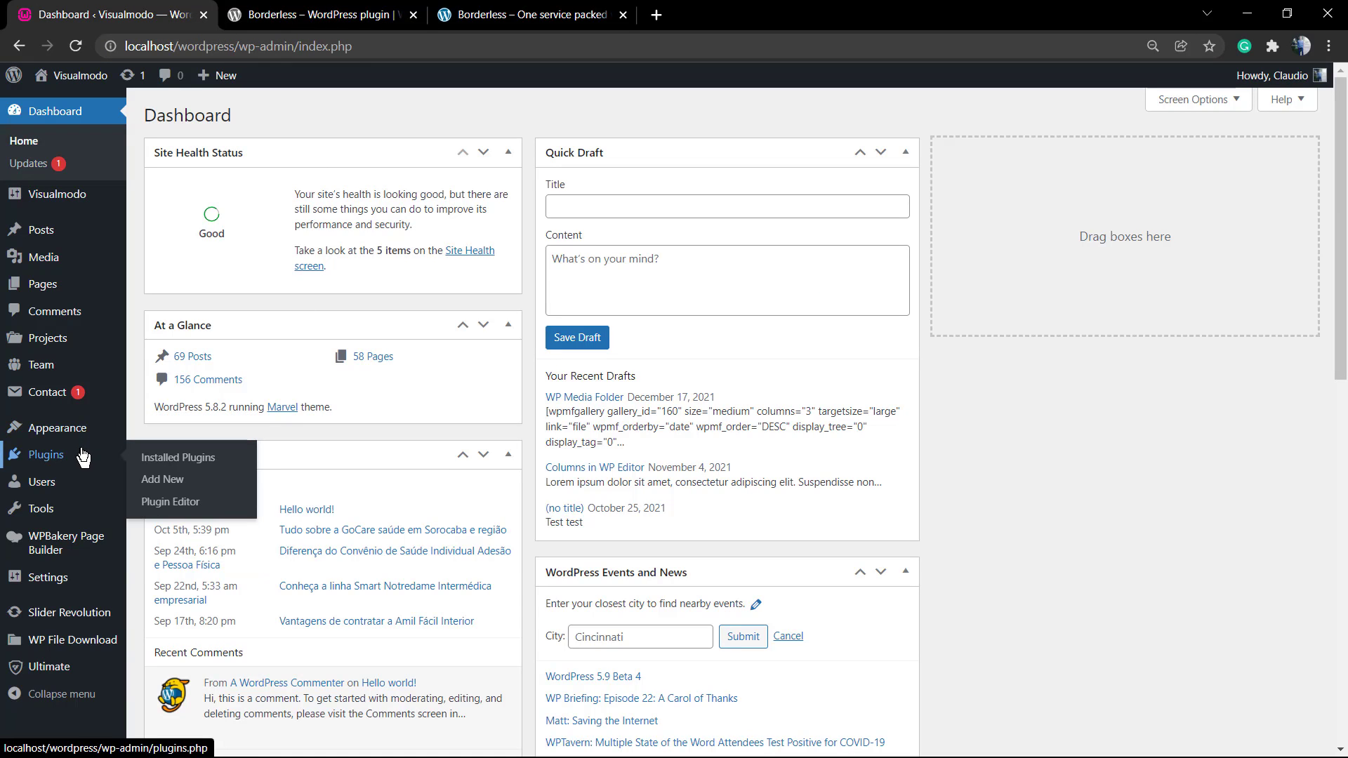
pyautogui.click(163, 485)
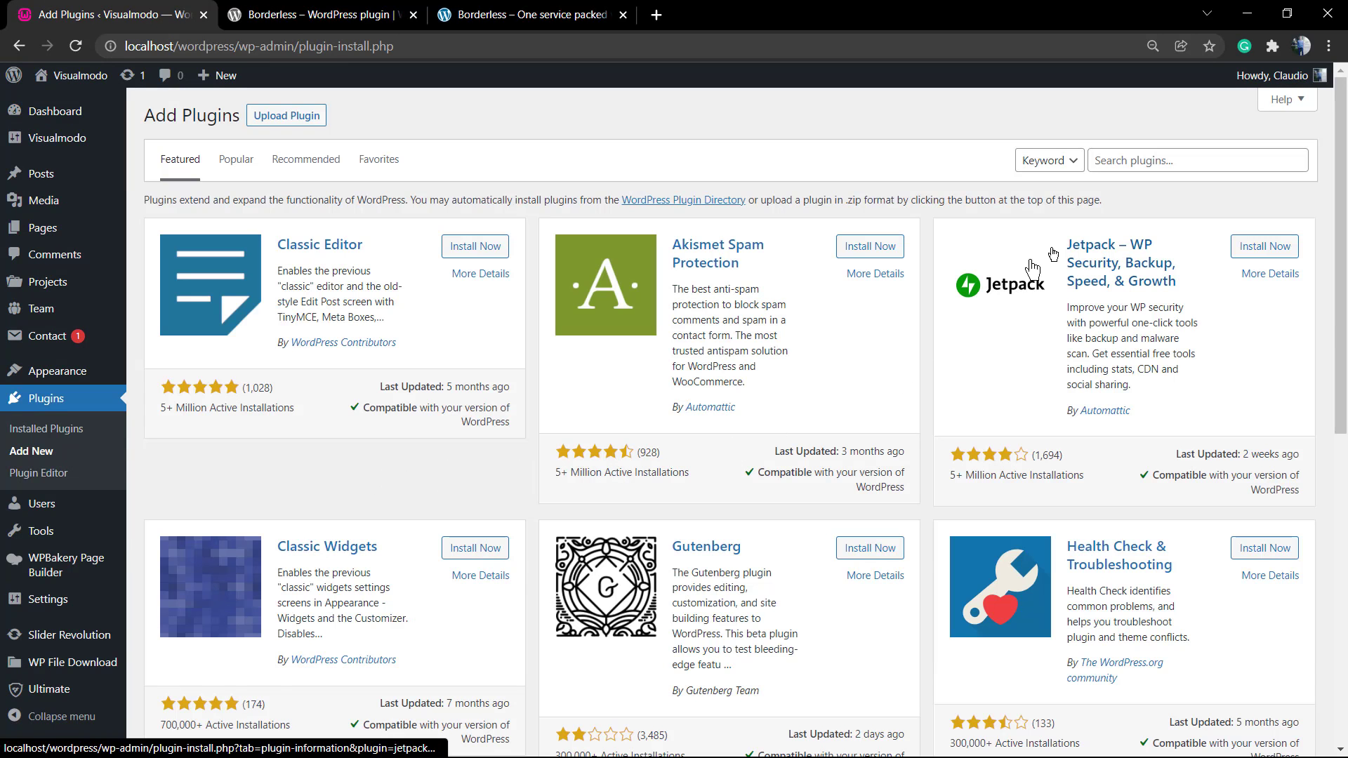
pyautogui.click(1168, 162)
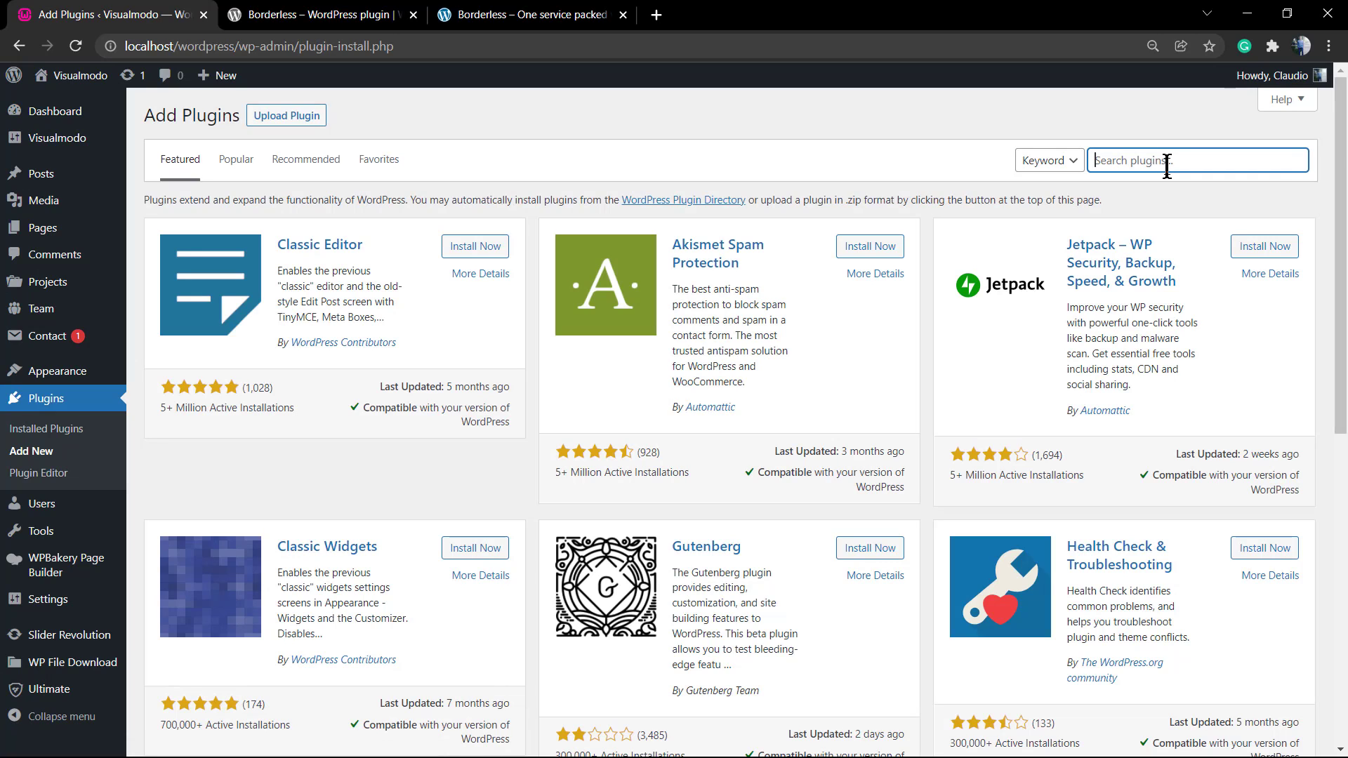
pyautogui.write('border')
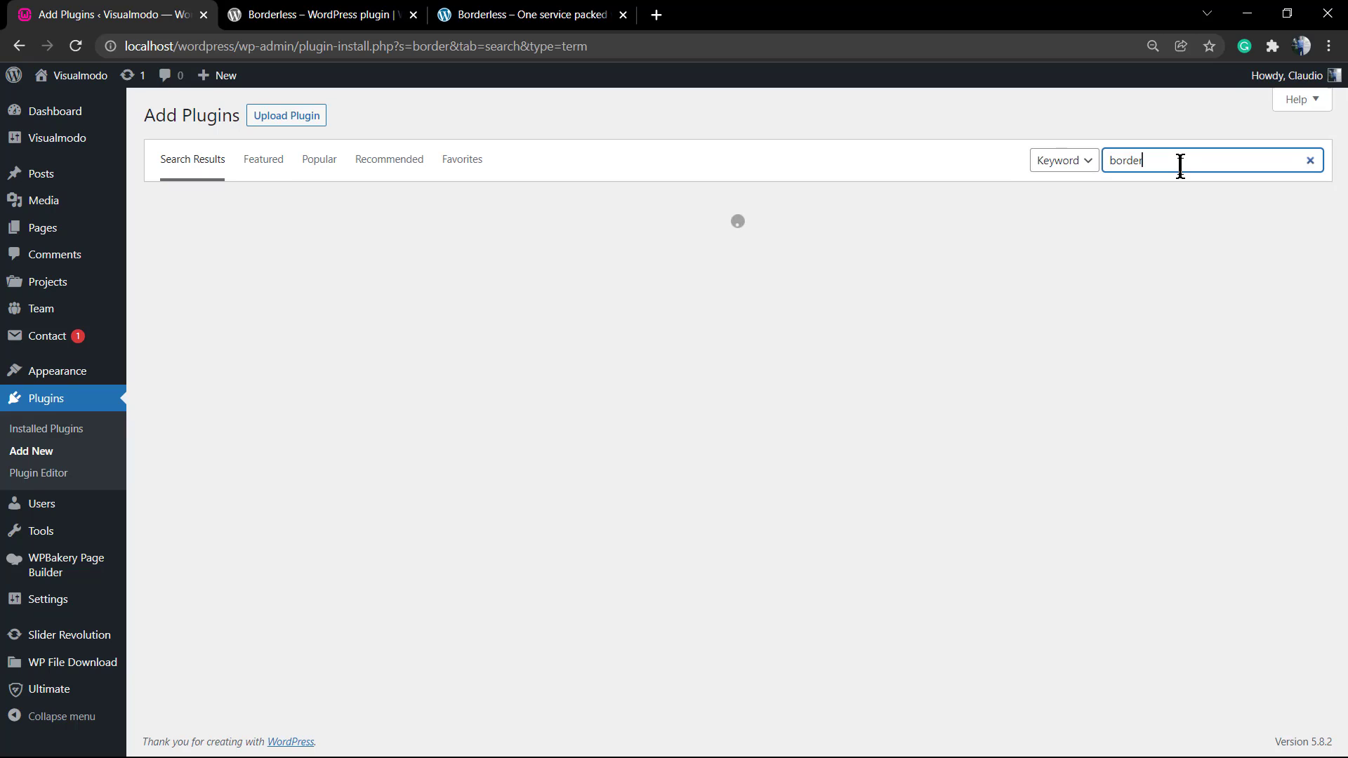
pyautogui.write('l')
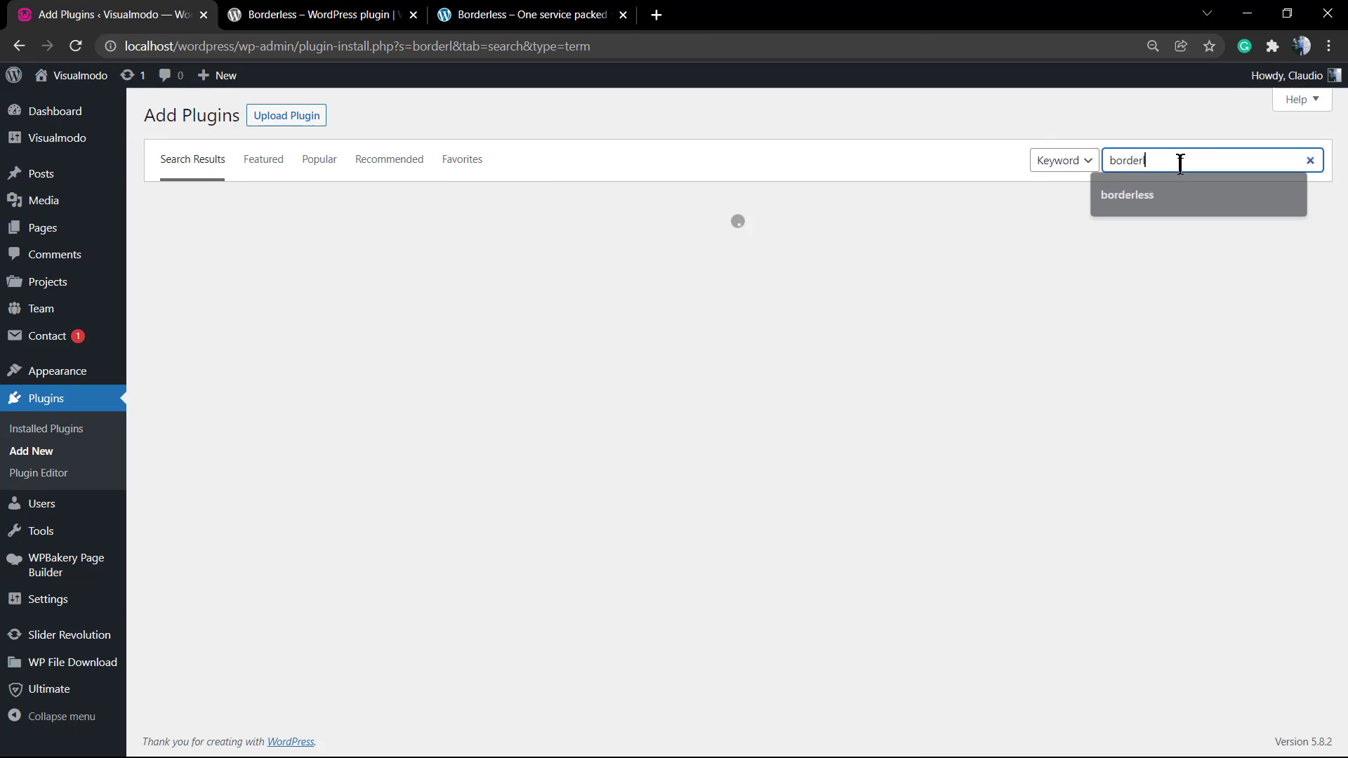
pyautogui.write('ess')
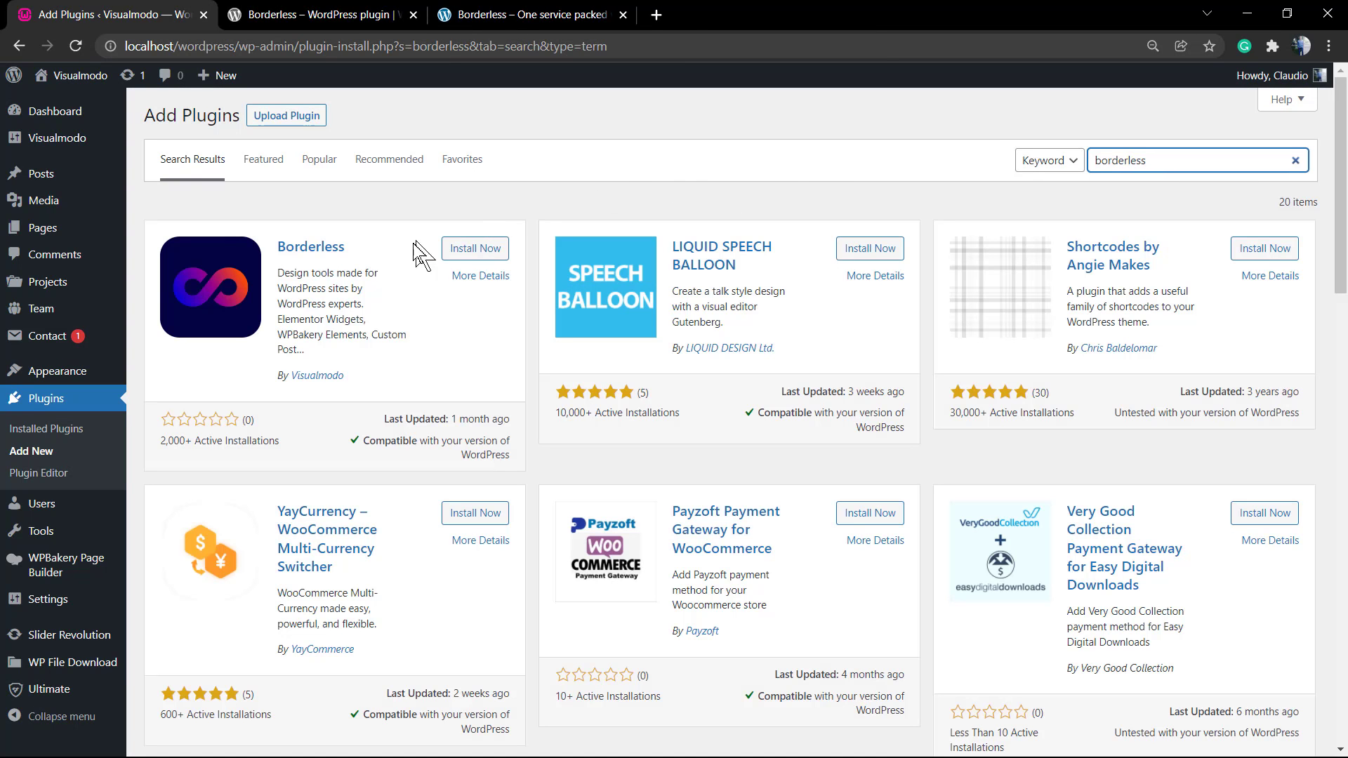
# Step: Install Borderless from the search results, then activate it
pyautogui.click(476, 250)
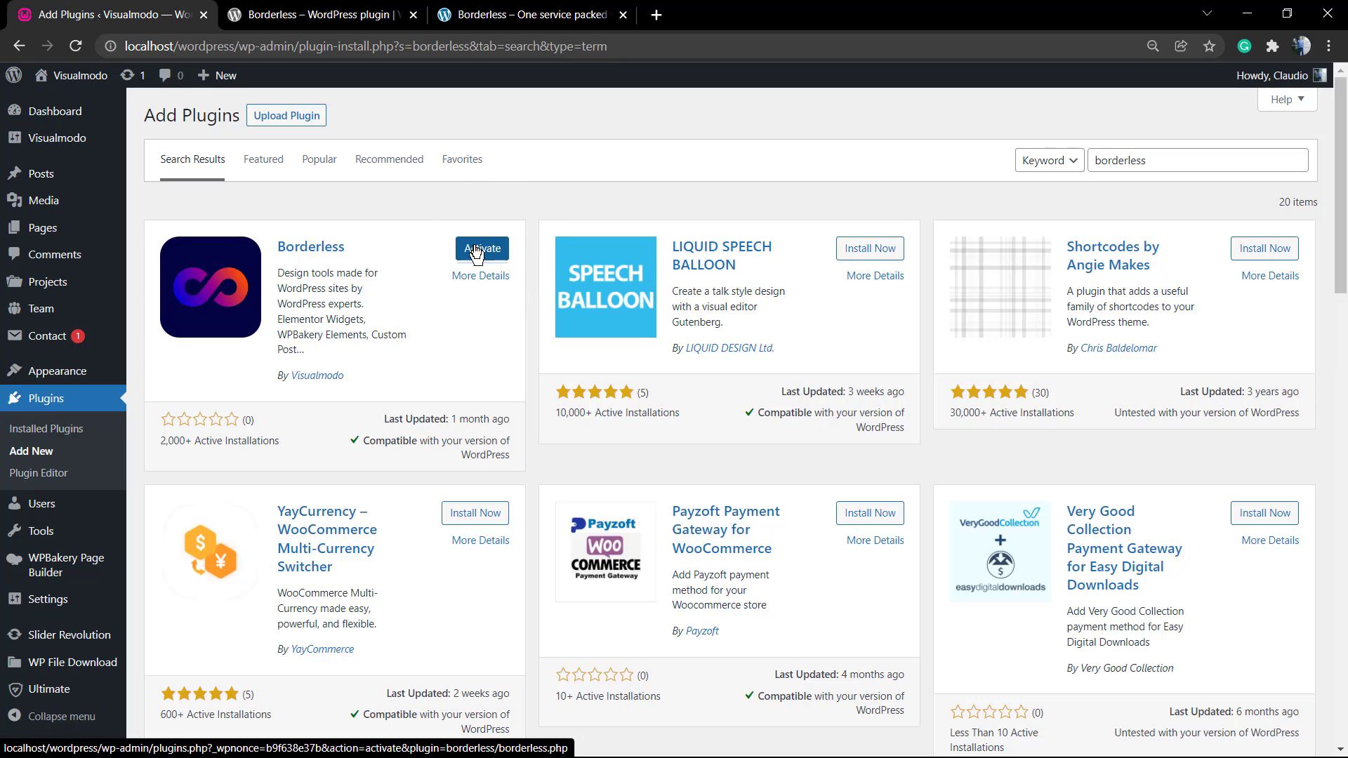
pyautogui.click(476, 251)
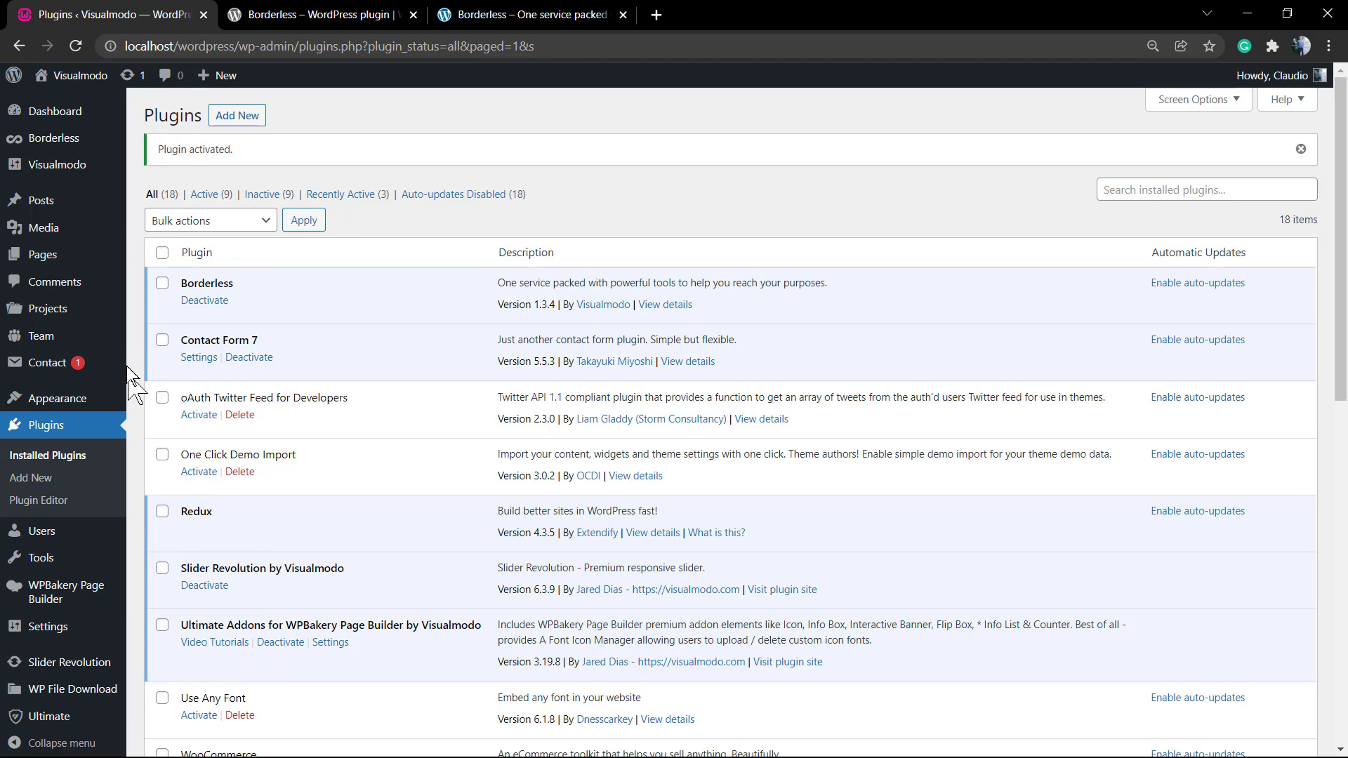
# Step: Deactivate Borderless in the Plugins list and delete it, confirming the deletion
pyautogui.moveTo(48, 145)
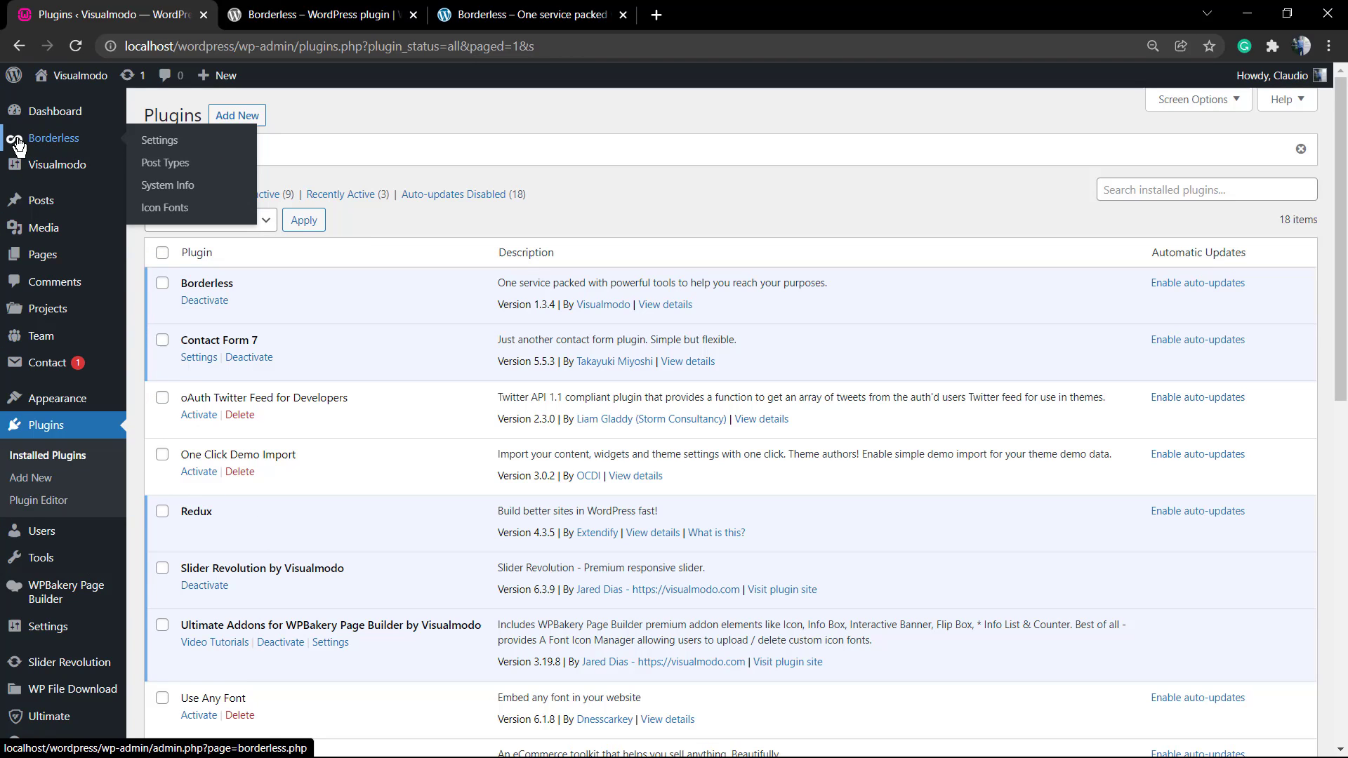
pyautogui.click(208, 303)
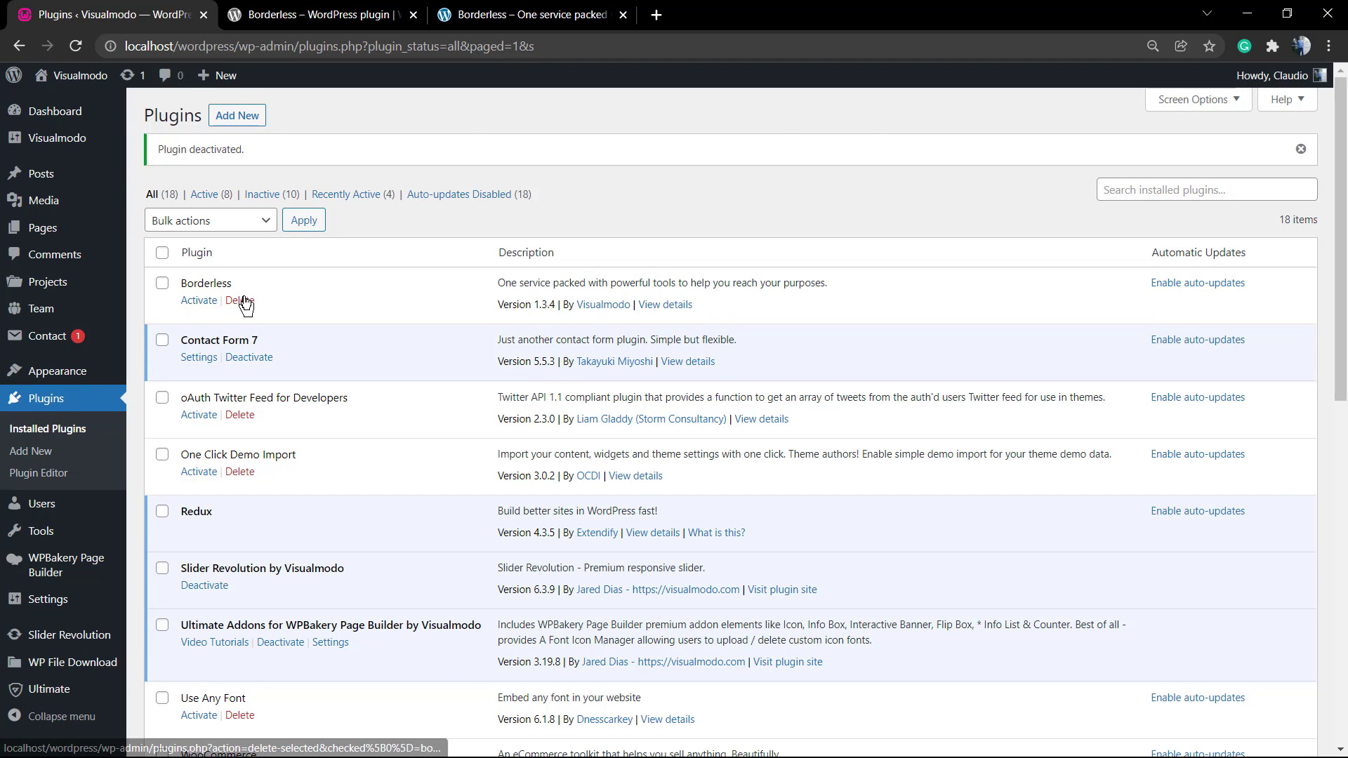
pyautogui.click(244, 304)
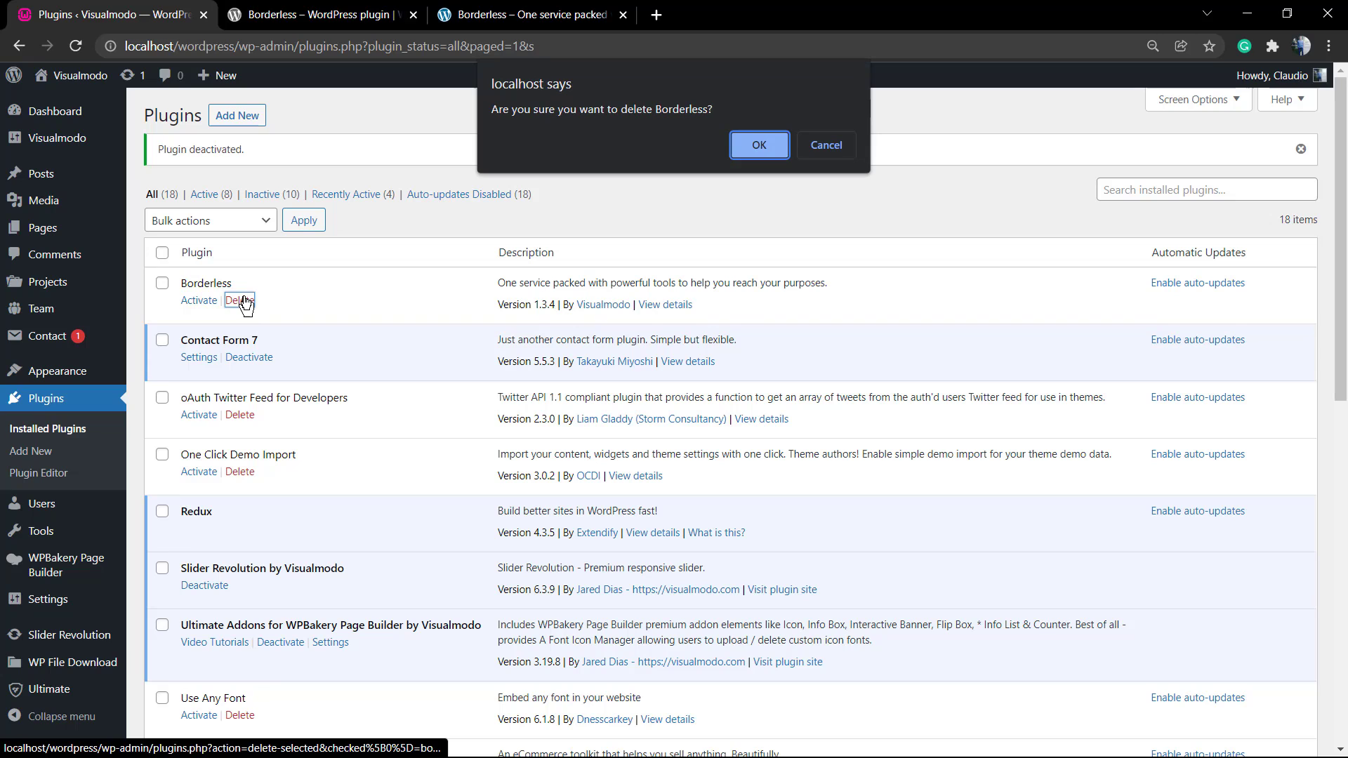
pyautogui.click(750, 146)
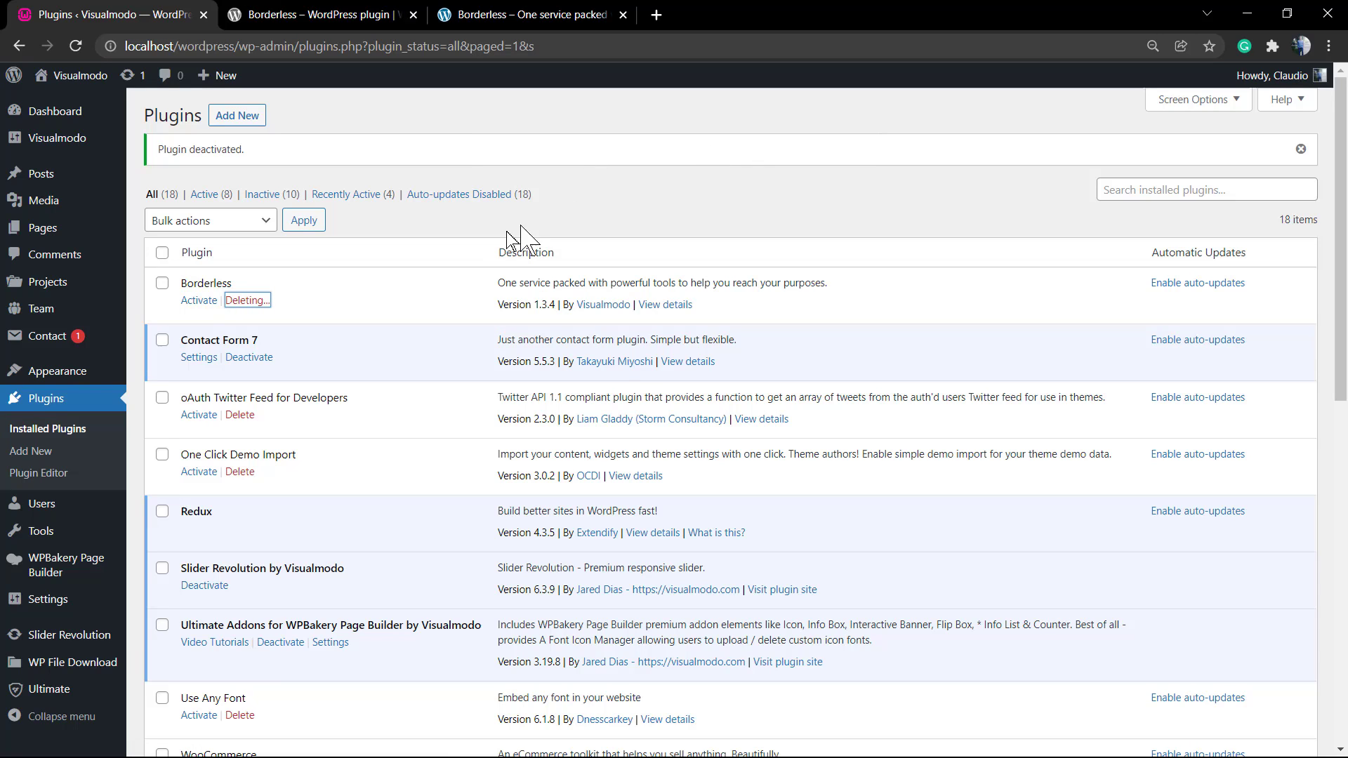
pyautogui.moveTo(85, 140)
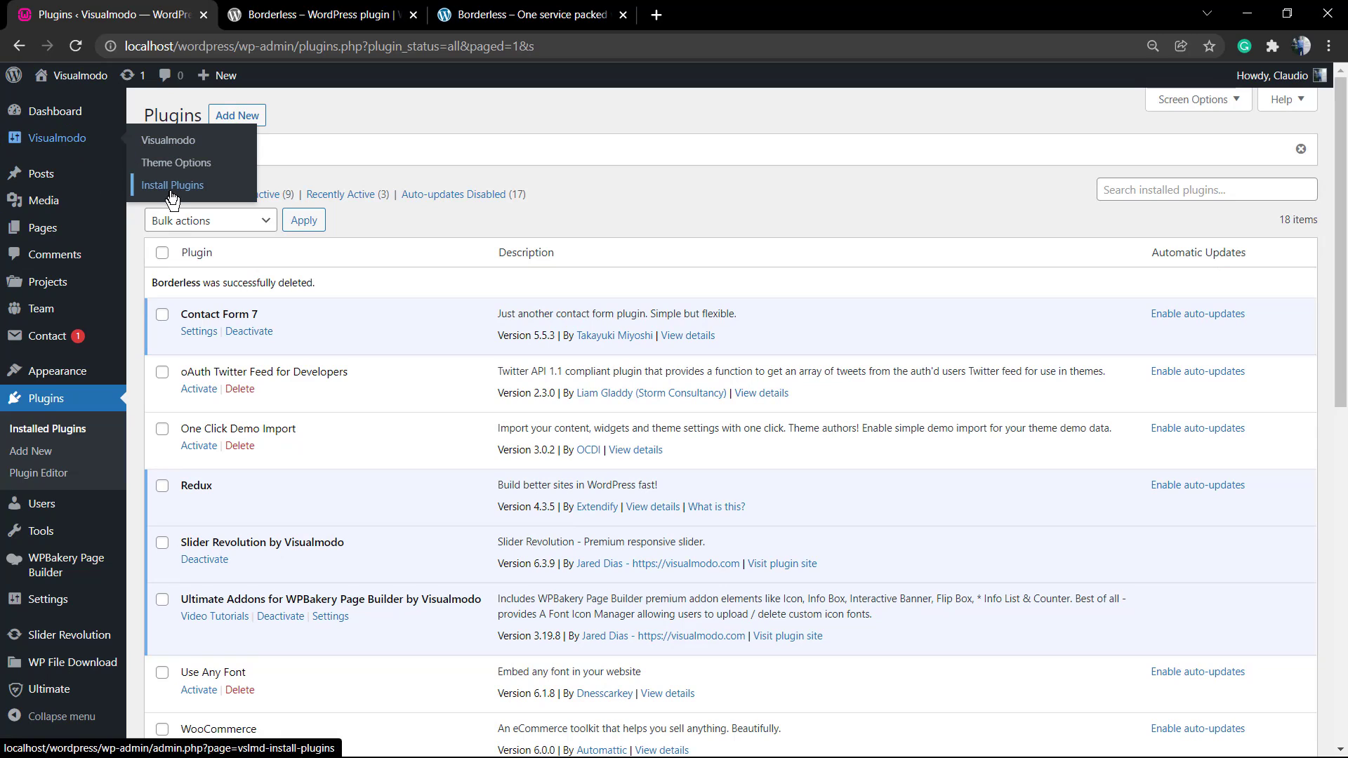
# Step: Download borderless.zip via DOWNLOAD NOW on wpborderless.com, then return to the WordPress Plugins page
pyautogui.click(351, 13)
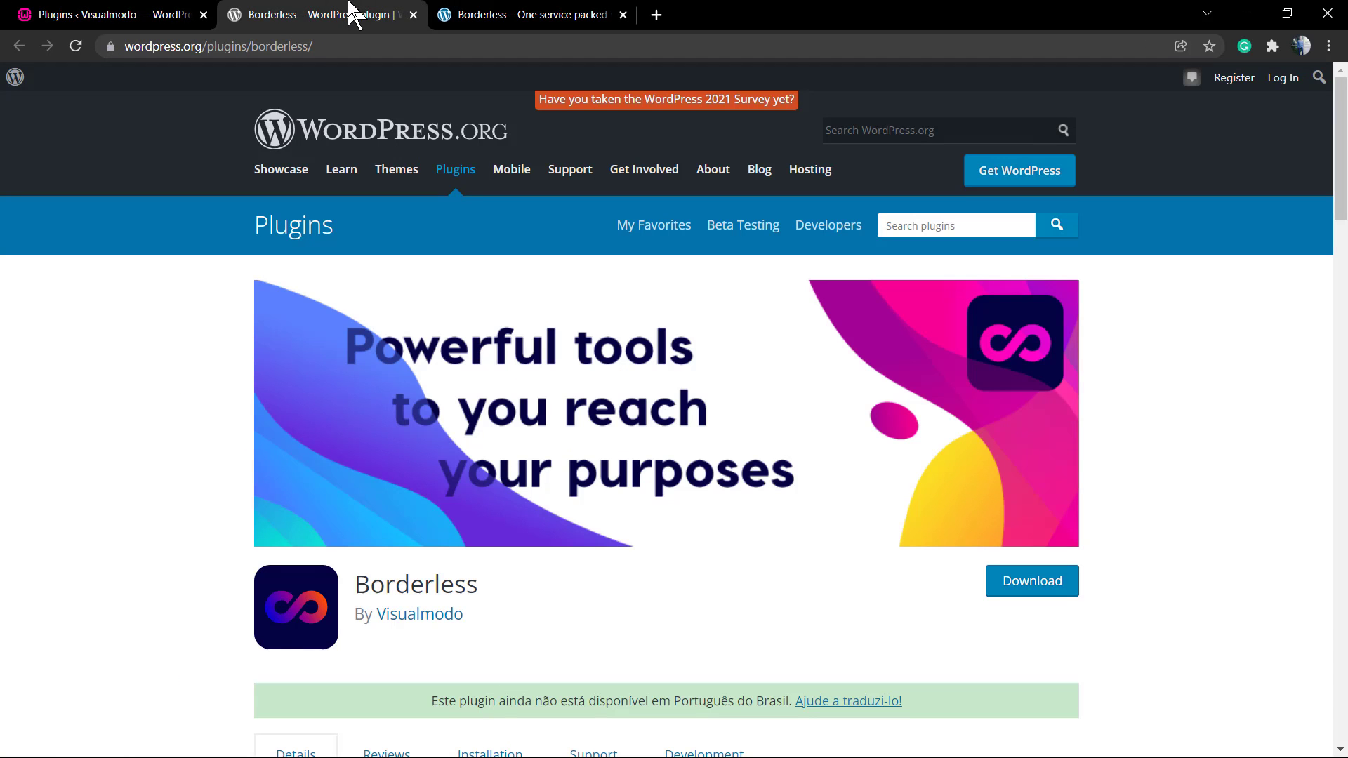
pyautogui.click(516, 14)
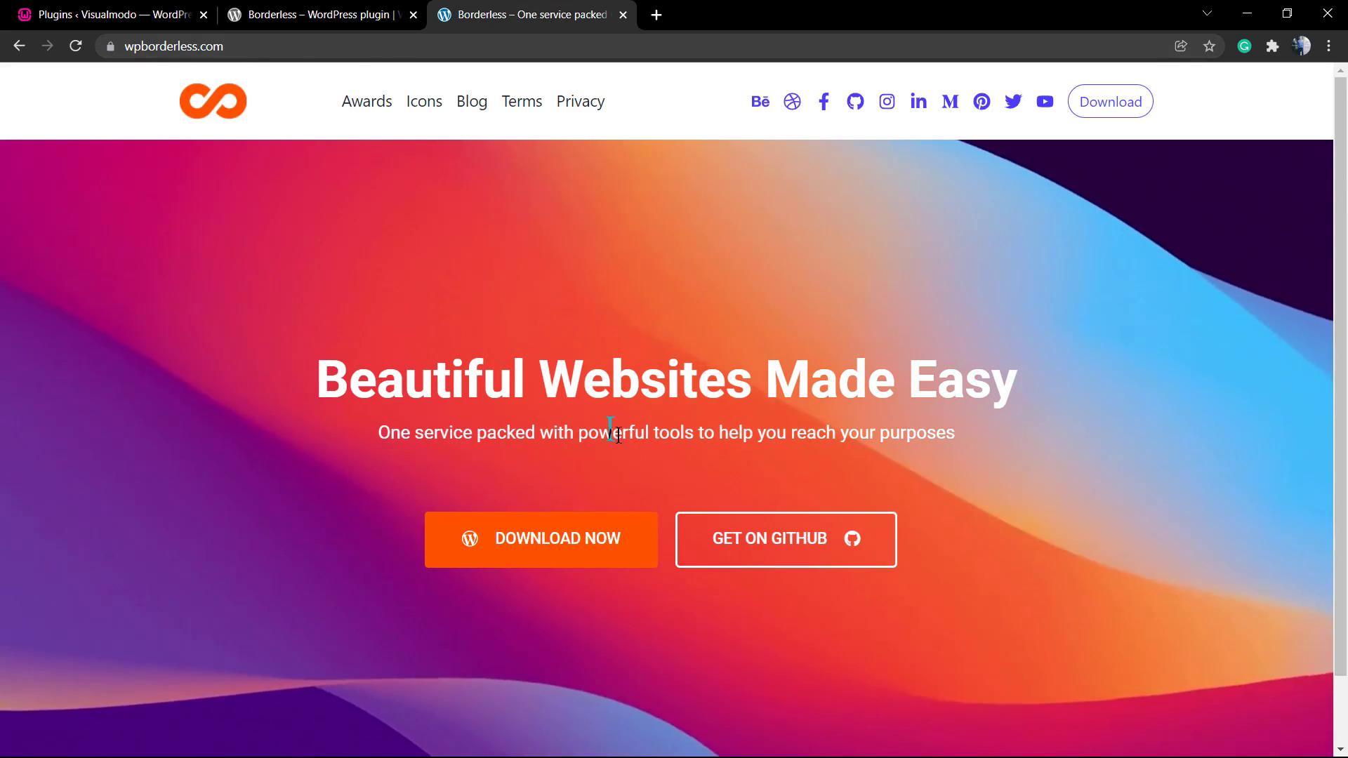
pyautogui.click(528, 558)
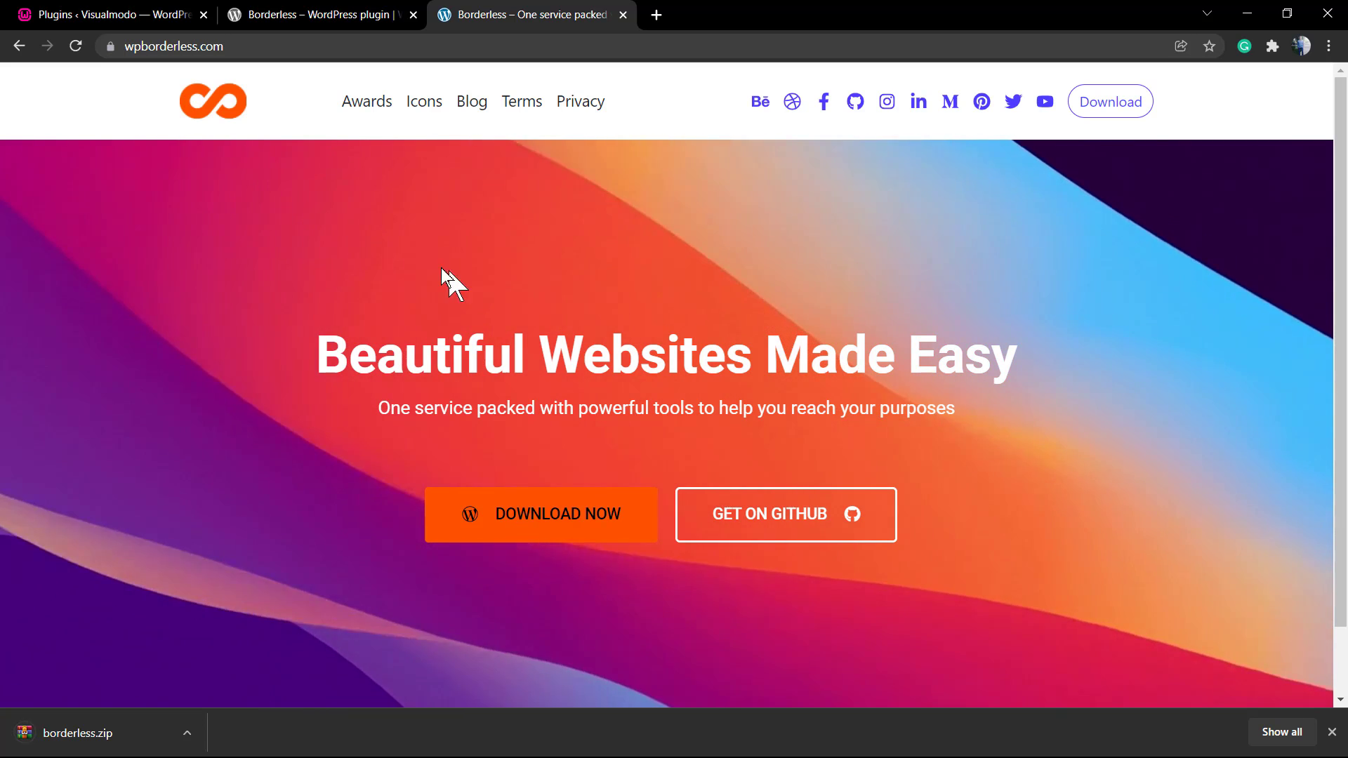
pyautogui.click(144, 15)
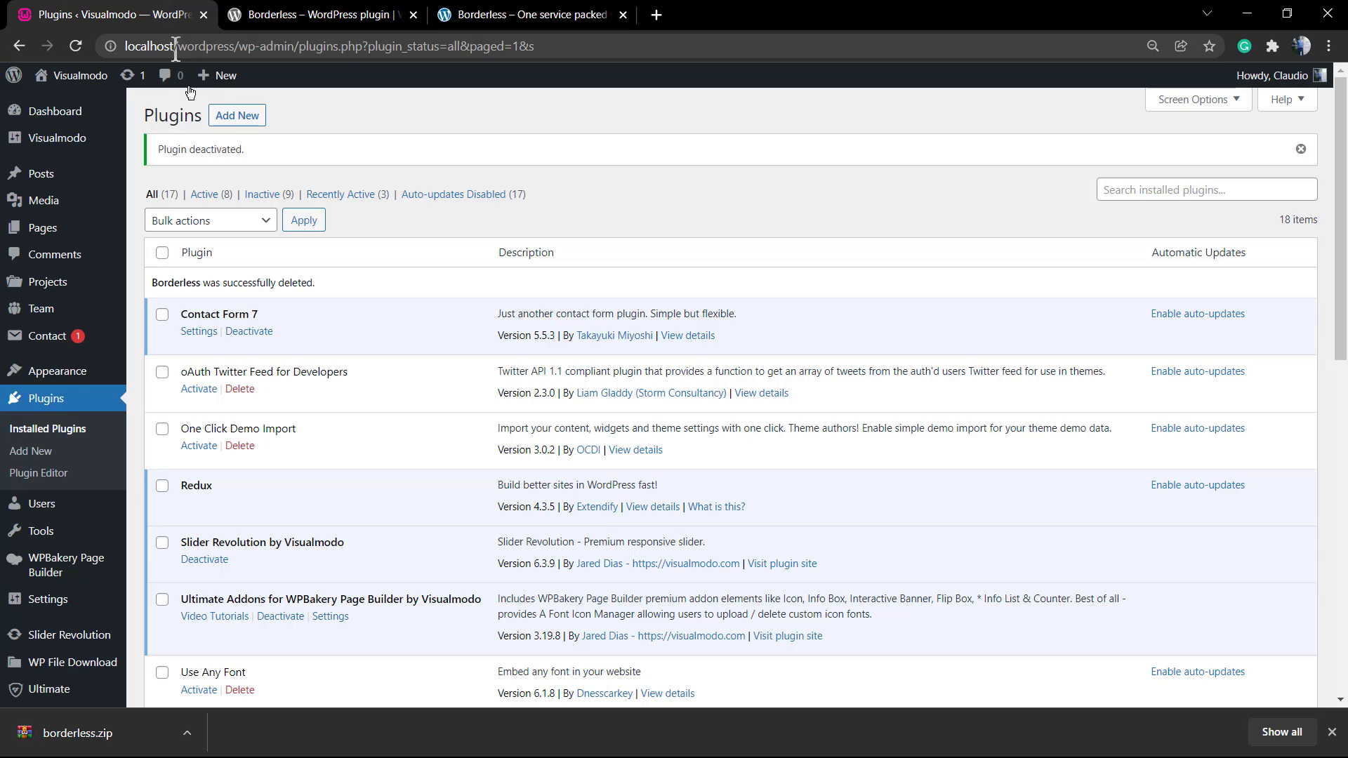
# Step: In Plugins > Add New > Upload Plugin, select borderless.zip from the Downloads folder
pyautogui.click(42, 456)
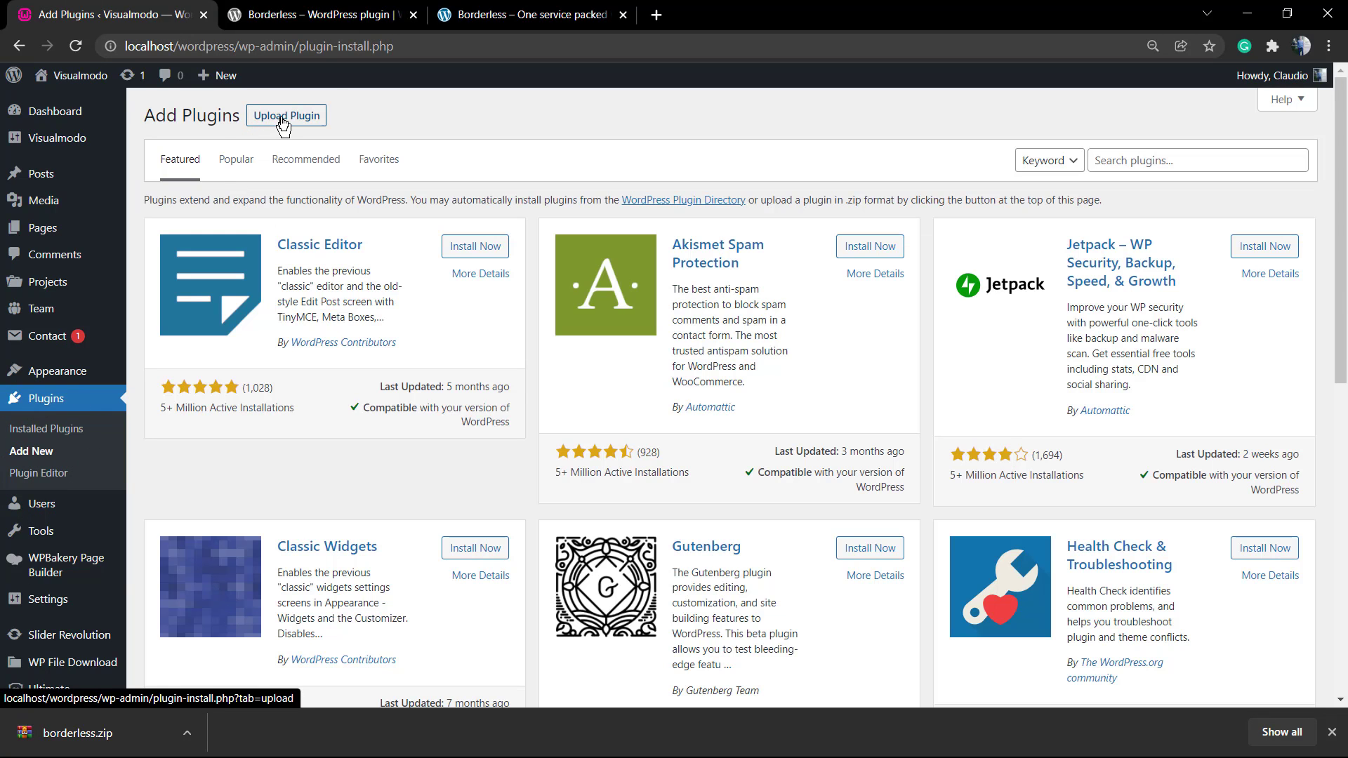
pyautogui.click(284, 119)
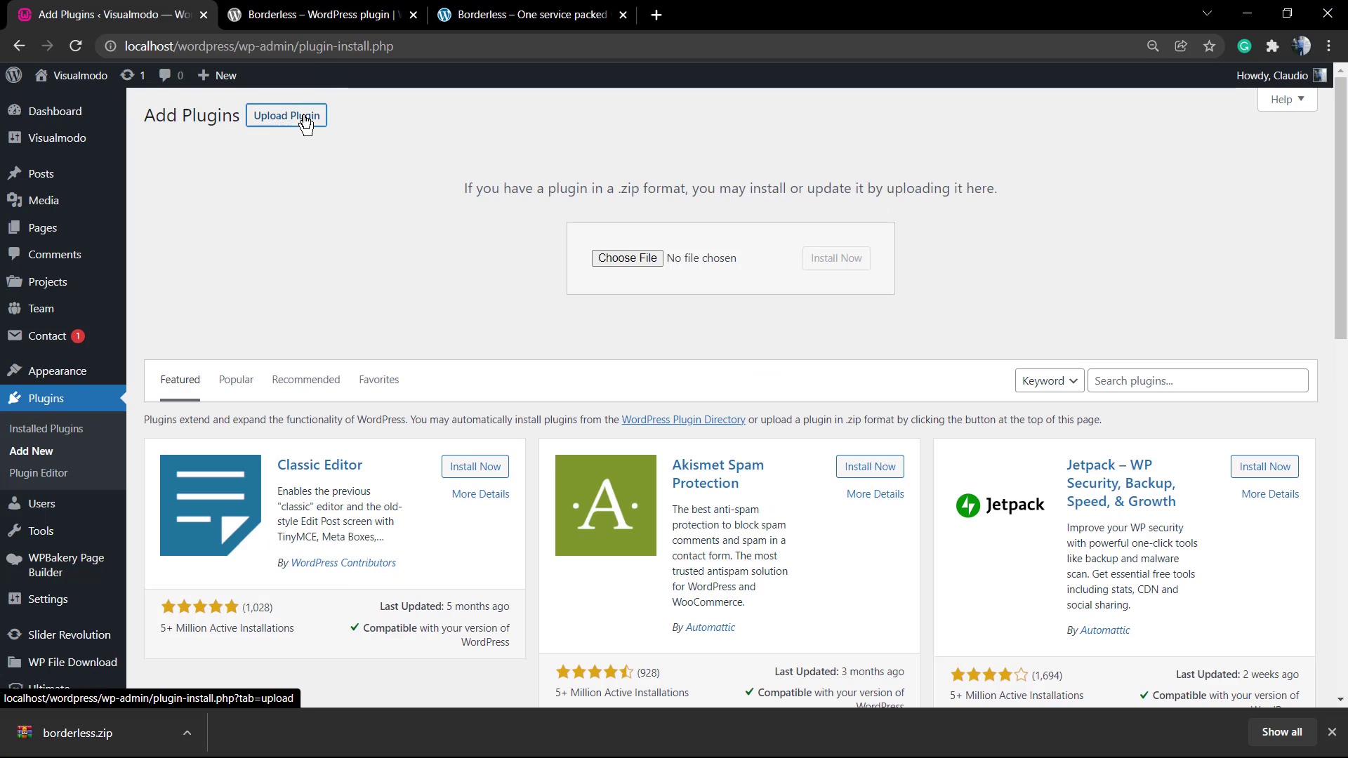
pyautogui.click(623, 261)
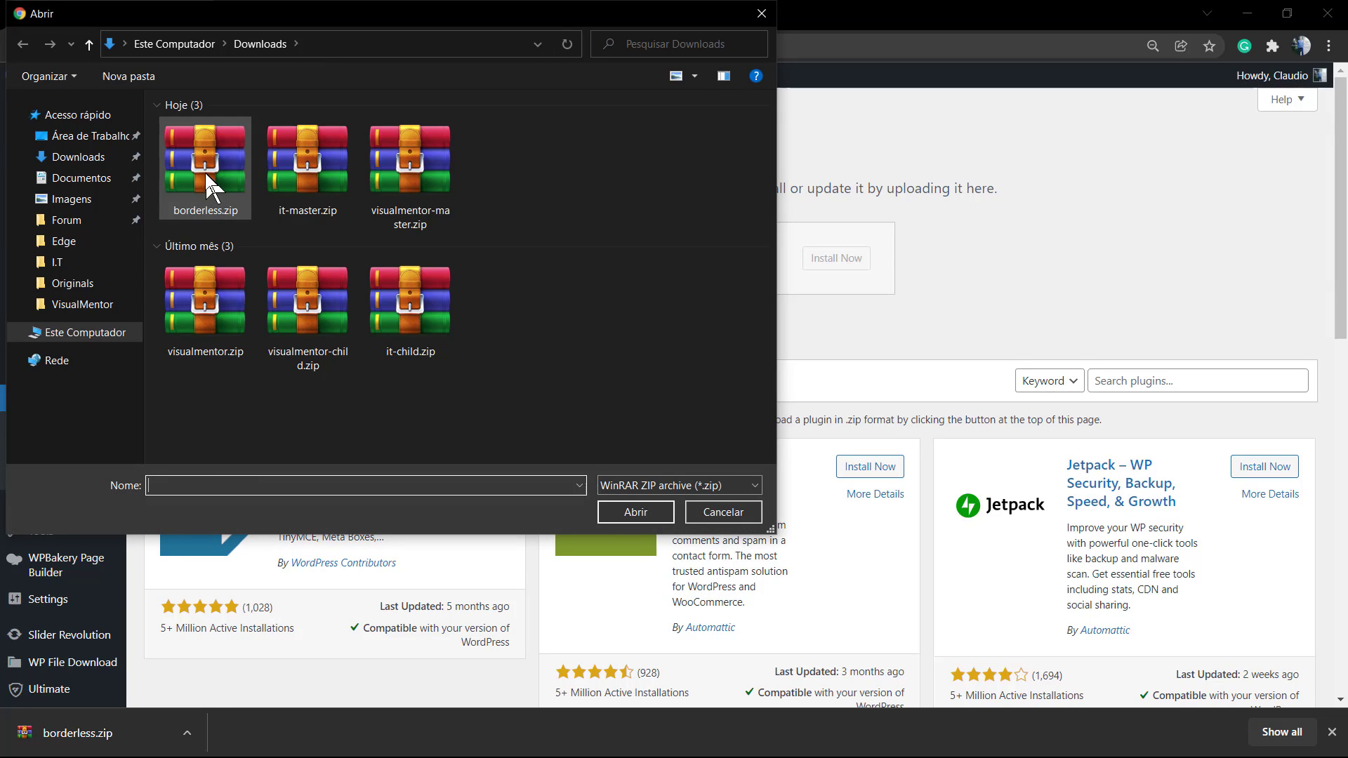
pyautogui.click(199, 166)
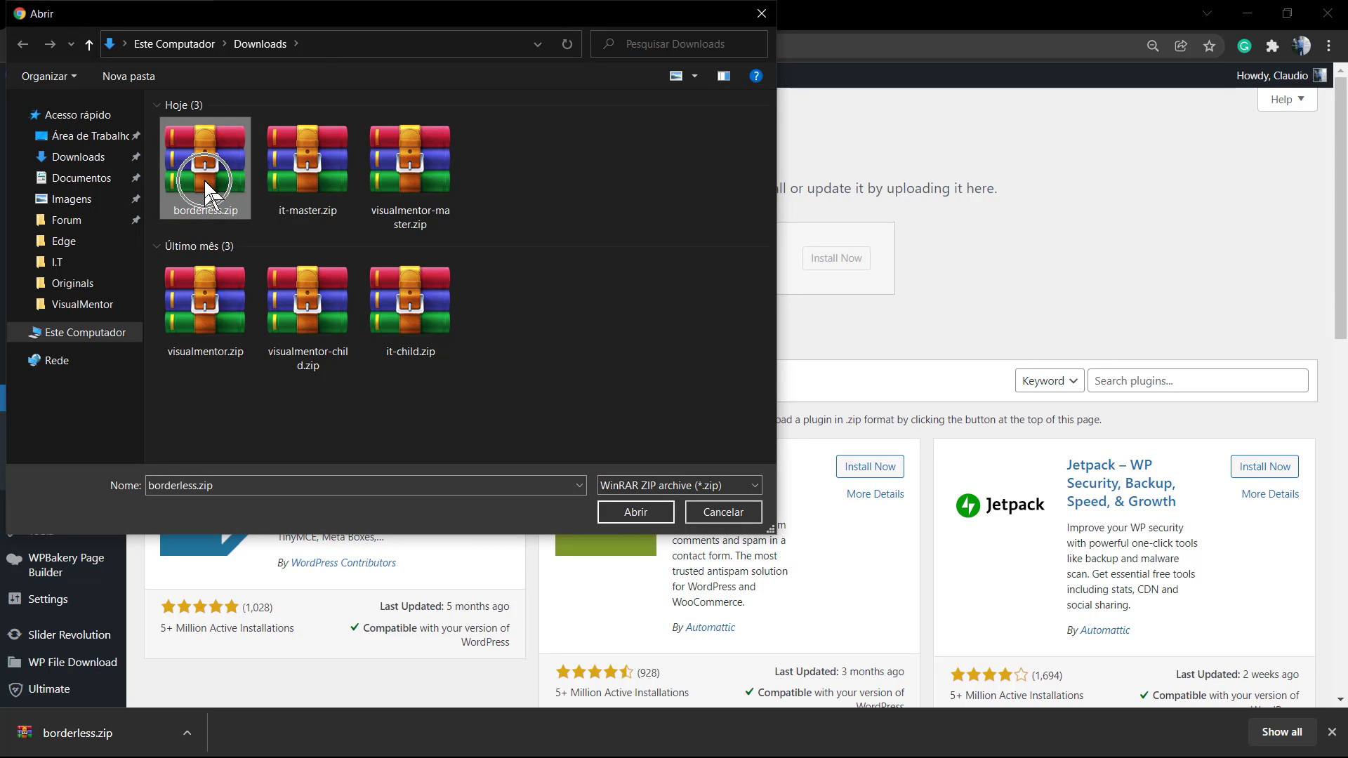
pyautogui.click(637, 513)
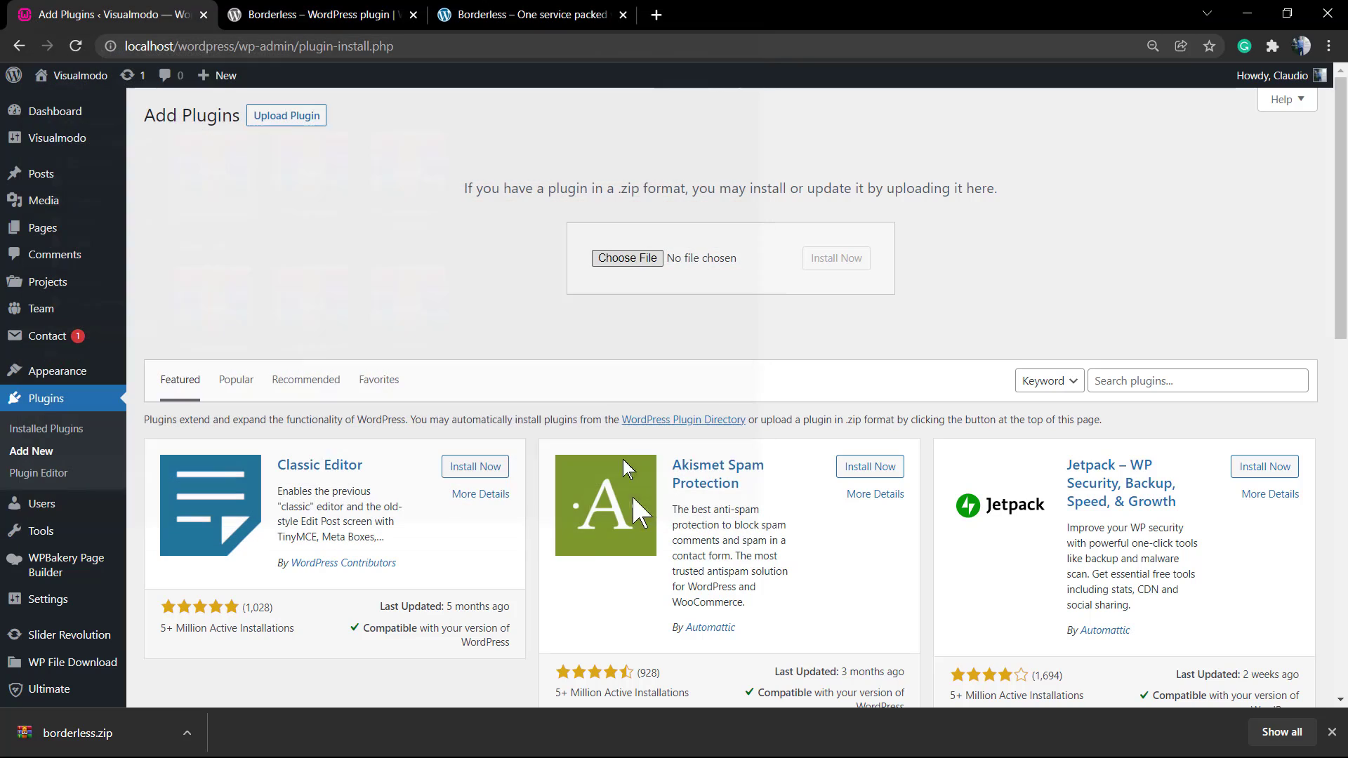
# Step: Install and activate the uploaded borderless.zip, then close the browser downloads bar
pyautogui.click(844, 266)
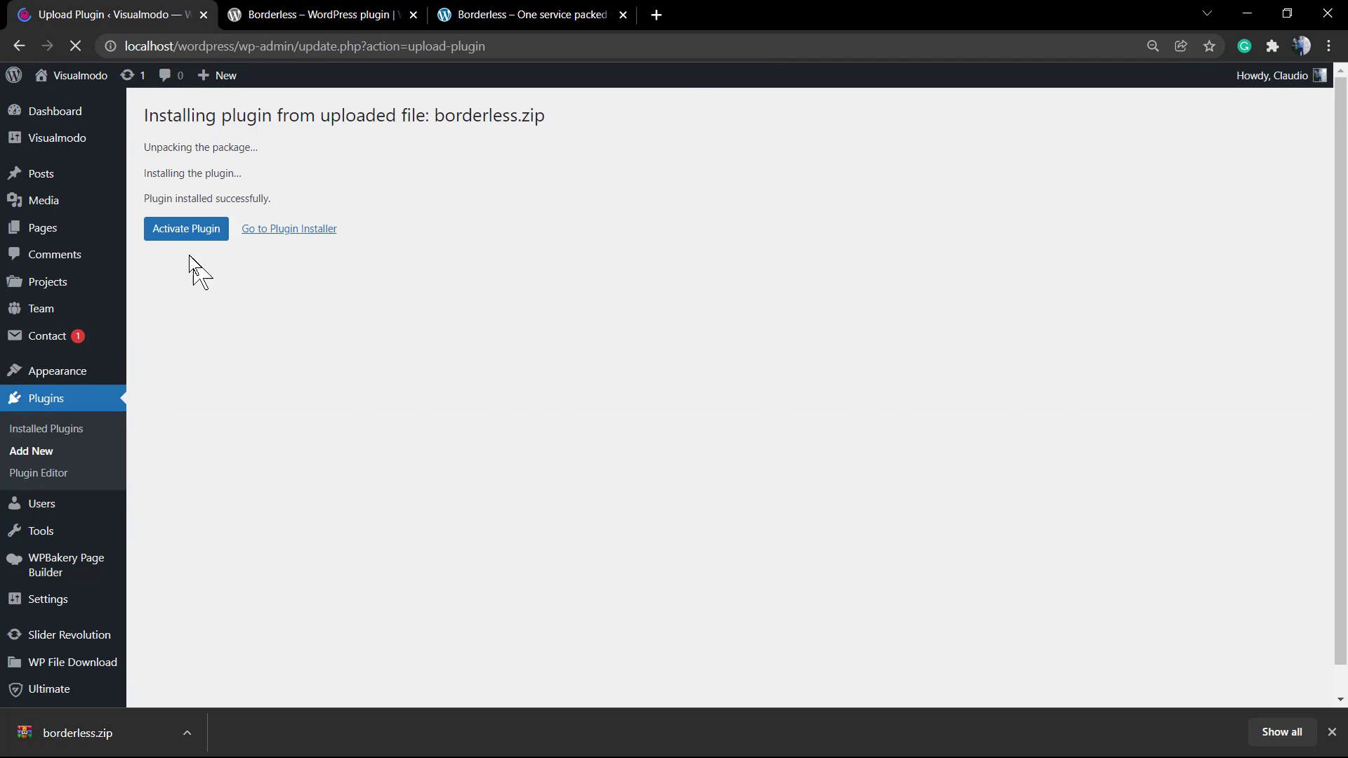
pyautogui.click(181, 232)
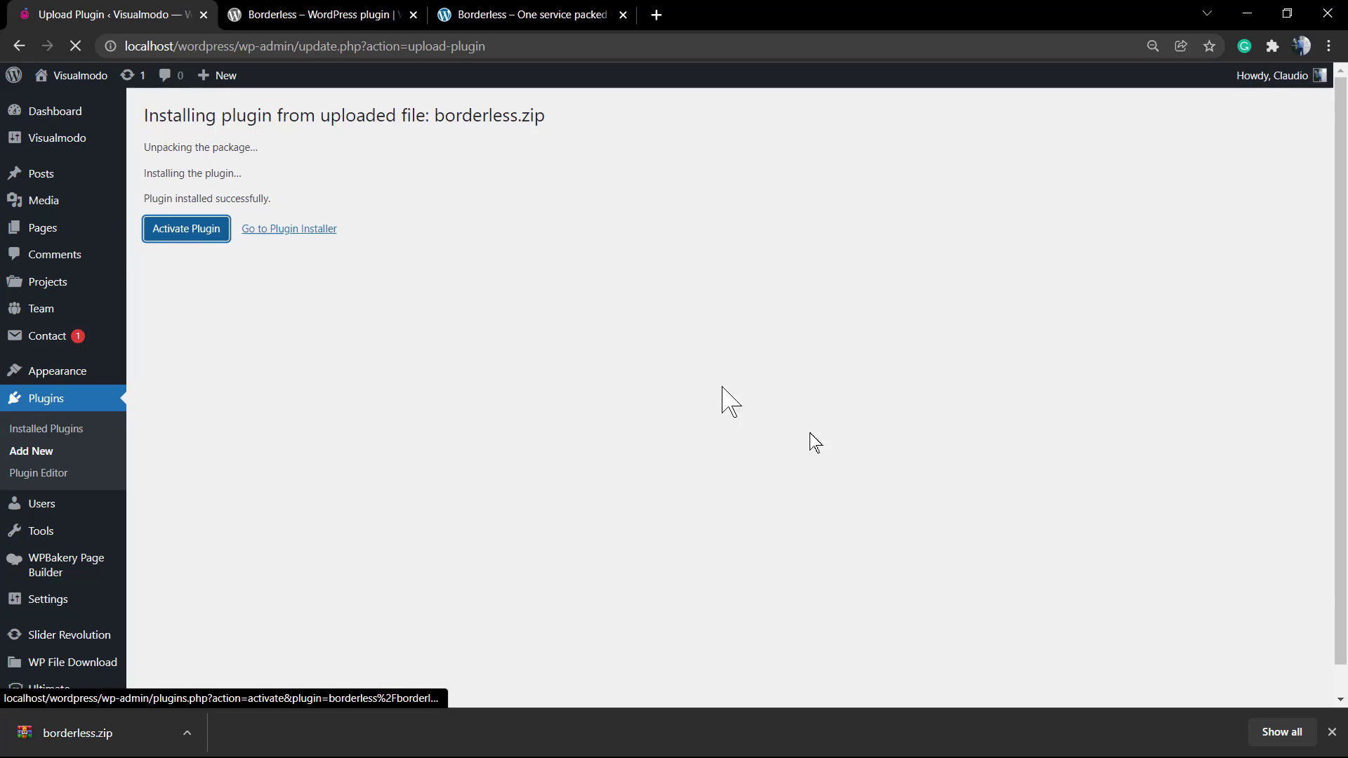
pyautogui.click(1332, 732)
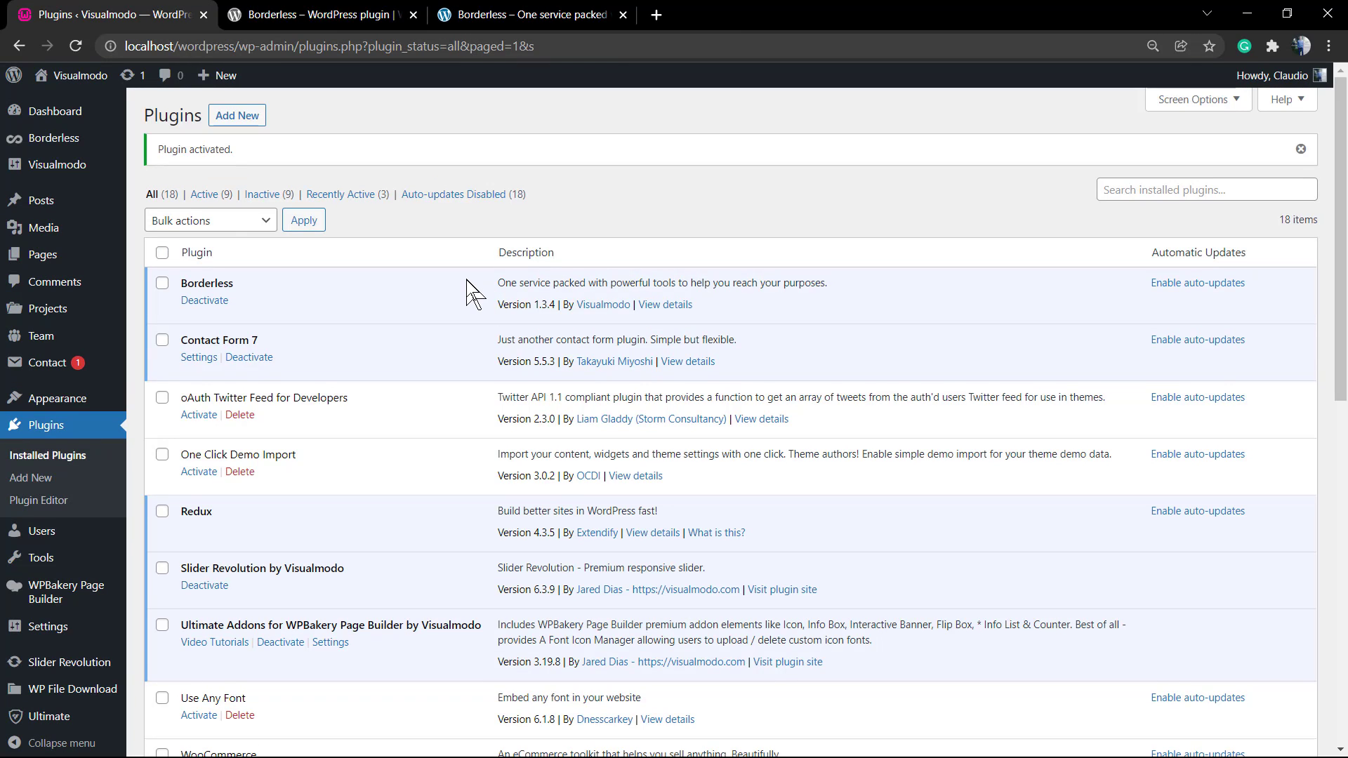
# Step: Open the View details window for Borderless in the Plugins list
pyautogui.click(645, 309)
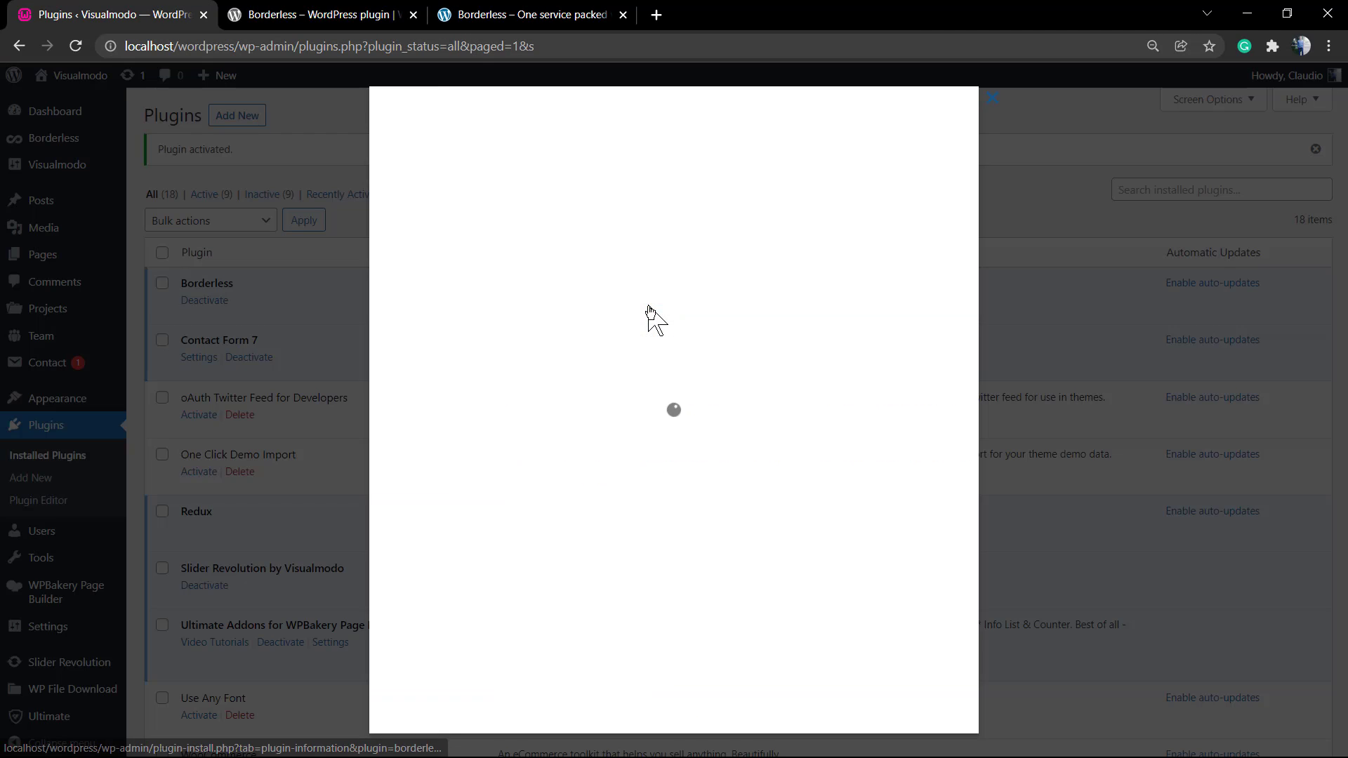